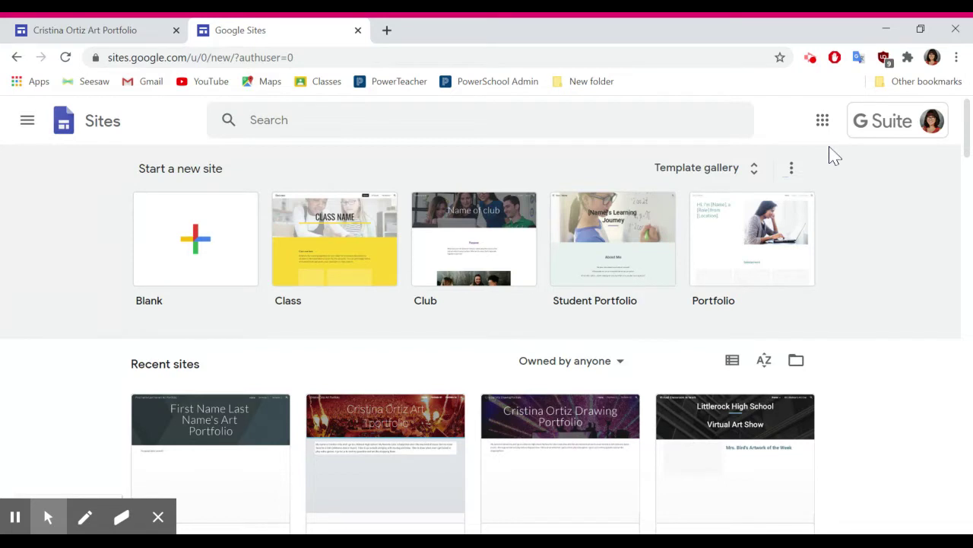
Step: Look through the Google apps list, then close it
{"action": "left_click", "coordinate": [823, 122]}
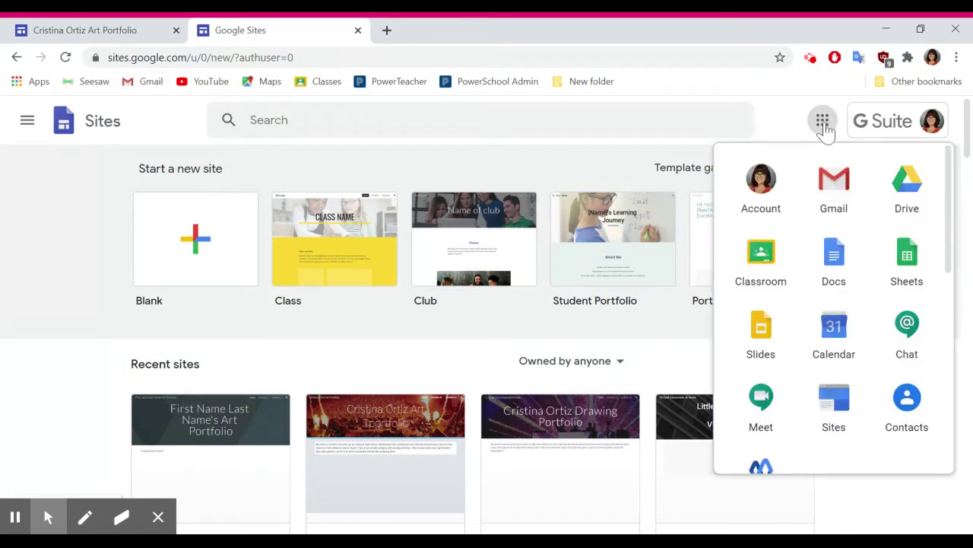
{"action": "scroll", "coordinate": [897, 279], "scroll_direction": "down", "scroll_amount": 1}
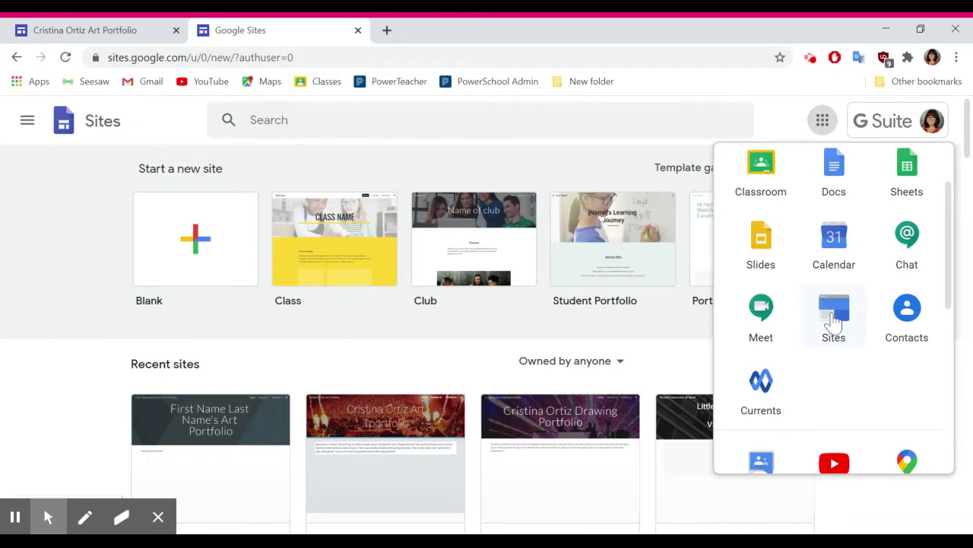
{"action": "left_click", "coordinate": [822, 122]}
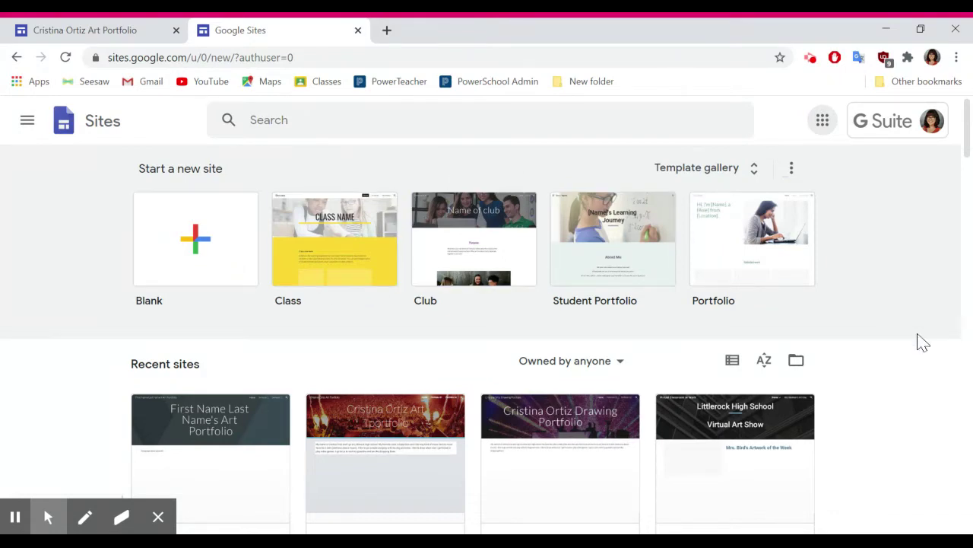
{"action": "scroll", "coordinate": [922, 342], "scroll_direction": "down", "scroll_amount": 4}
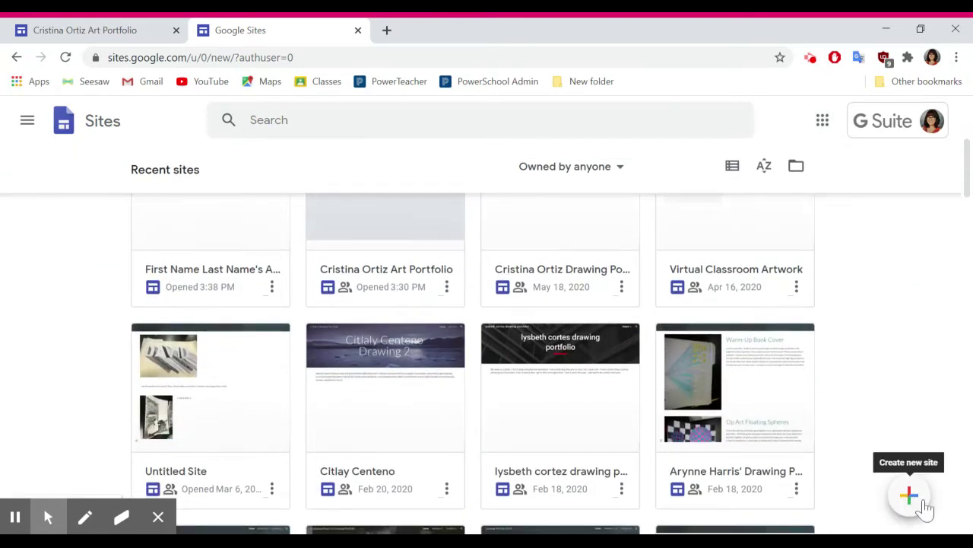
{"action": "scroll", "coordinate": [889, 363], "scroll_direction": "up", "scroll_amount": 5}
Step: Start a blank site and rename it 'First Name Last Name's Art Portfolio'
{"action": "left_click", "coordinate": [199, 260]}
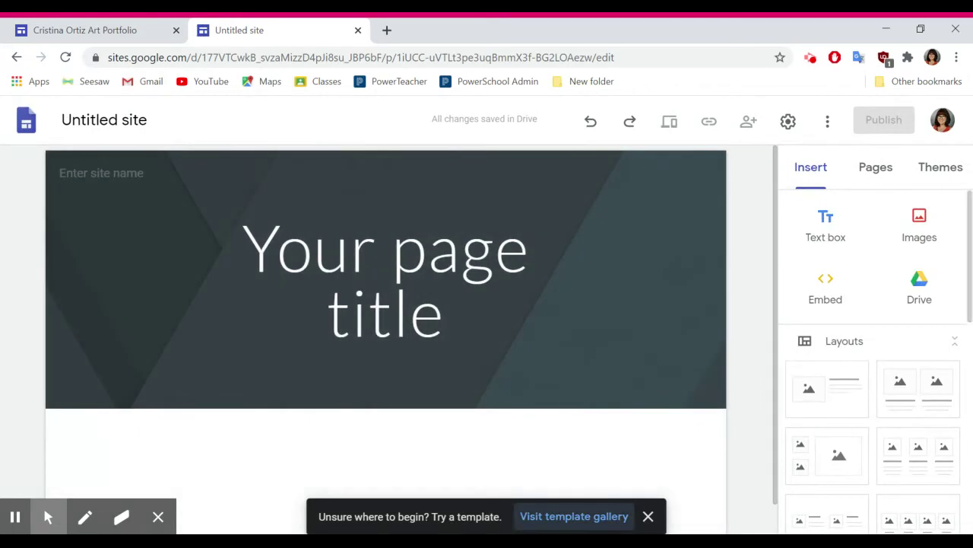
{"action": "left_click", "coordinate": [648, 516]}
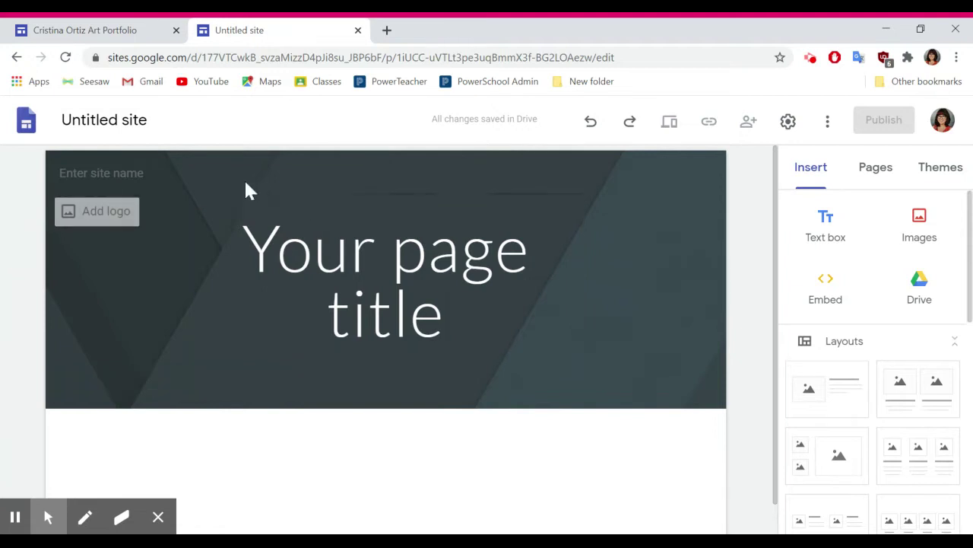
{"action": "left_click", "coordinate": [148, 117]}
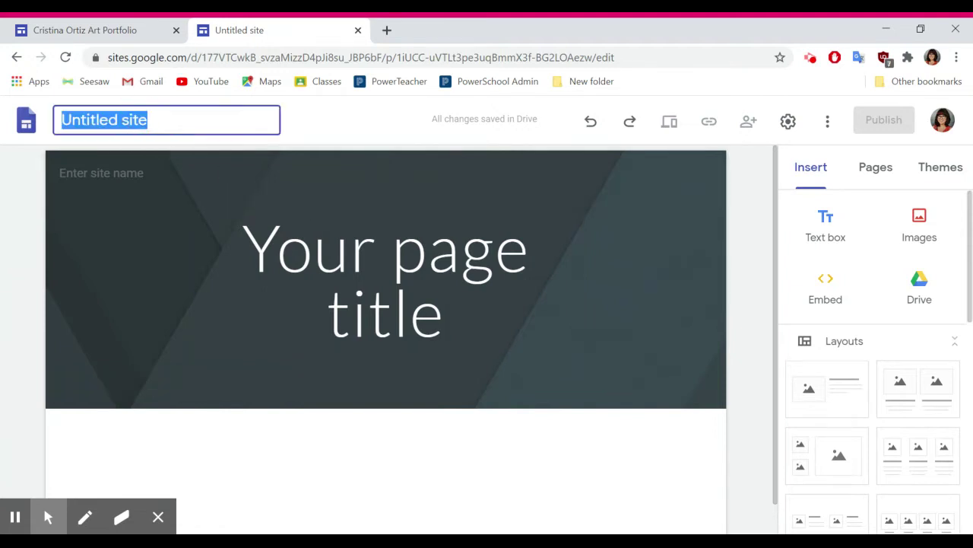
{"action": "type", "text": "Fir"}
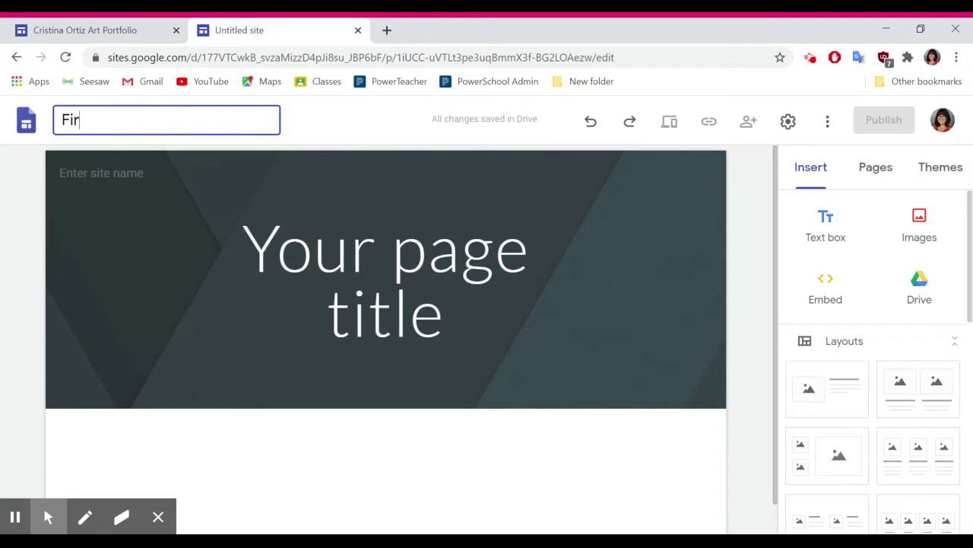
{"action": "type", "text": "st Name"}
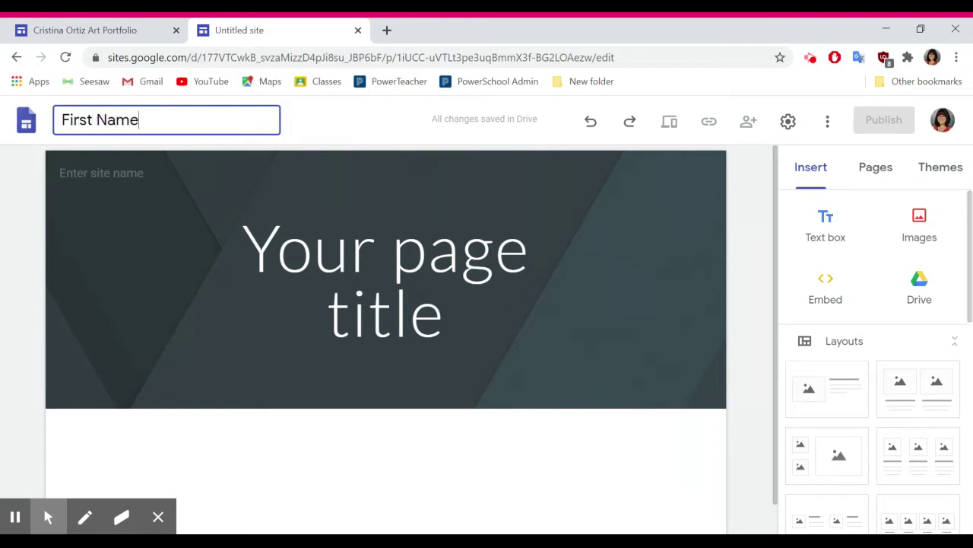
{"action": "type", "text": " Last Name's Art Portfolio"}
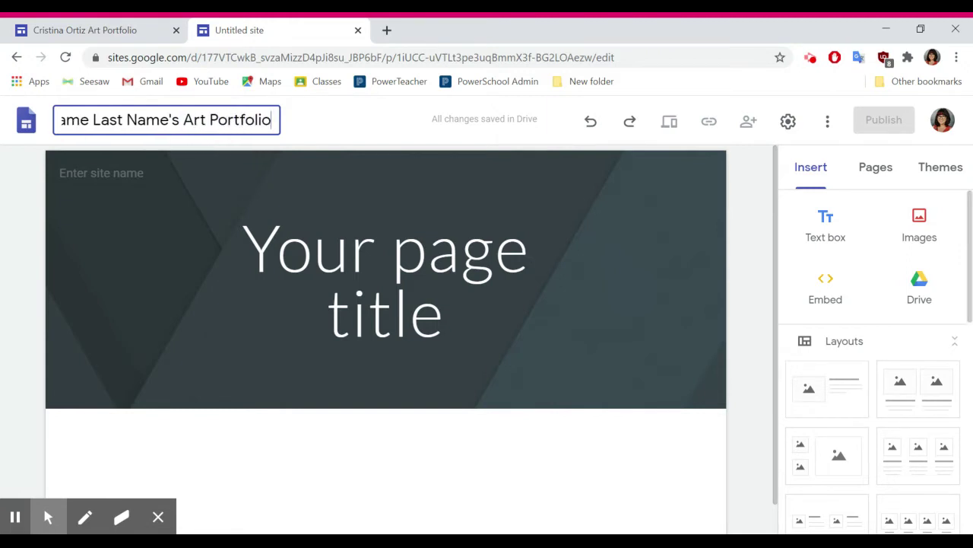
{"action": "left_click", "coordinate": [24, 243]}
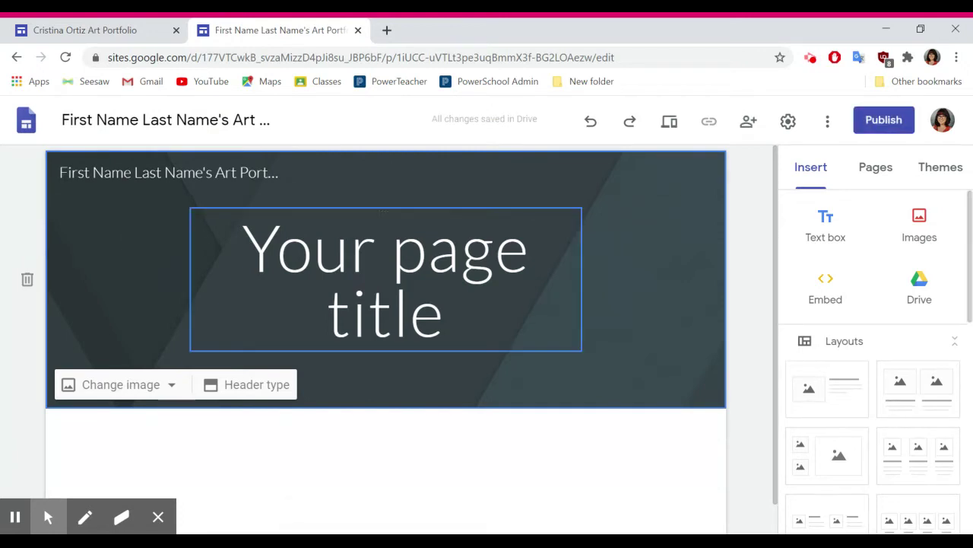
Step: Replace the 'Your page title' header text with 'First Name Last Name's Art Portfolio'
{"action": "left_click", "coordinate": [449, 315]}
{"action": "left_click_drag", "start_coordinate": [454, 315], "coordinate": [192, 251]}
{"action": "type", "text": "First Na"}
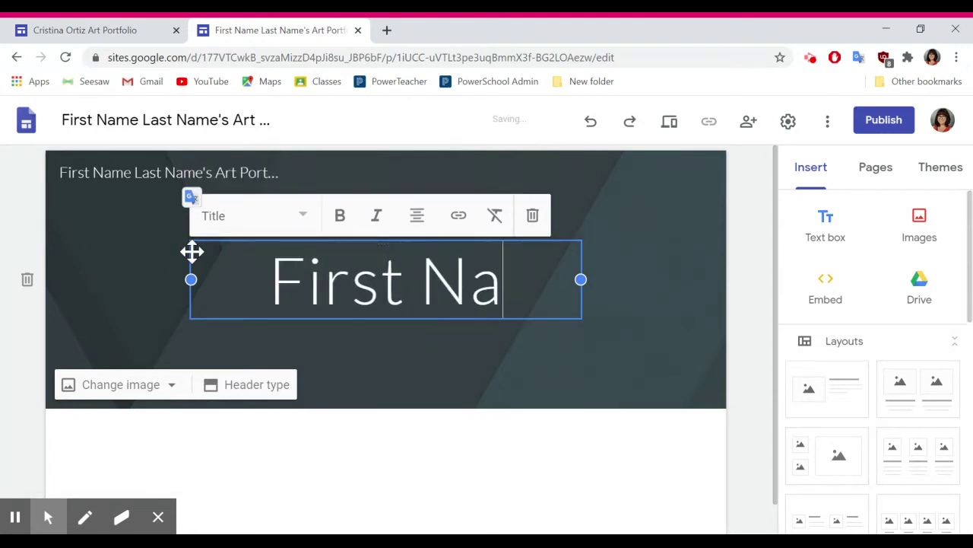
{"action": "type", "text": "me Last Name"}
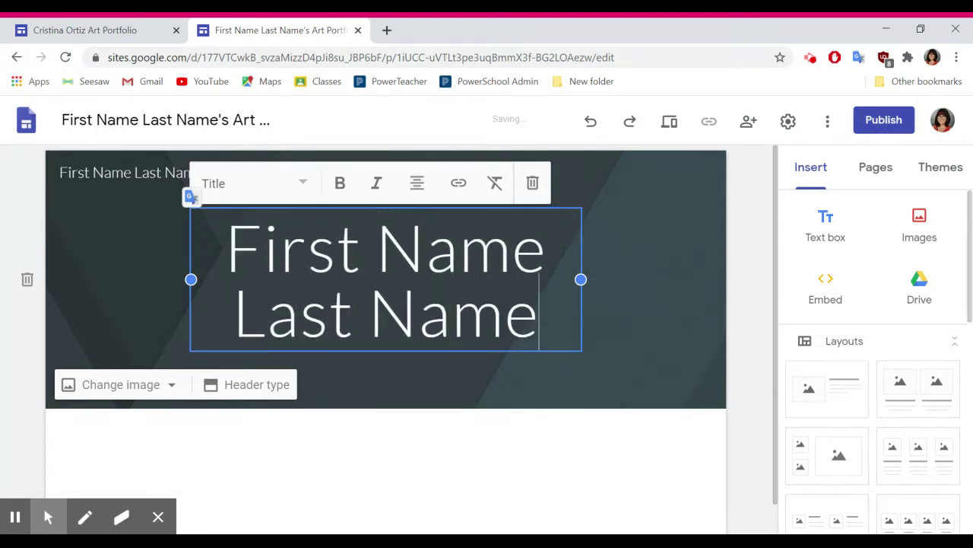
{"action": "type", "text": "'s Art Por"}
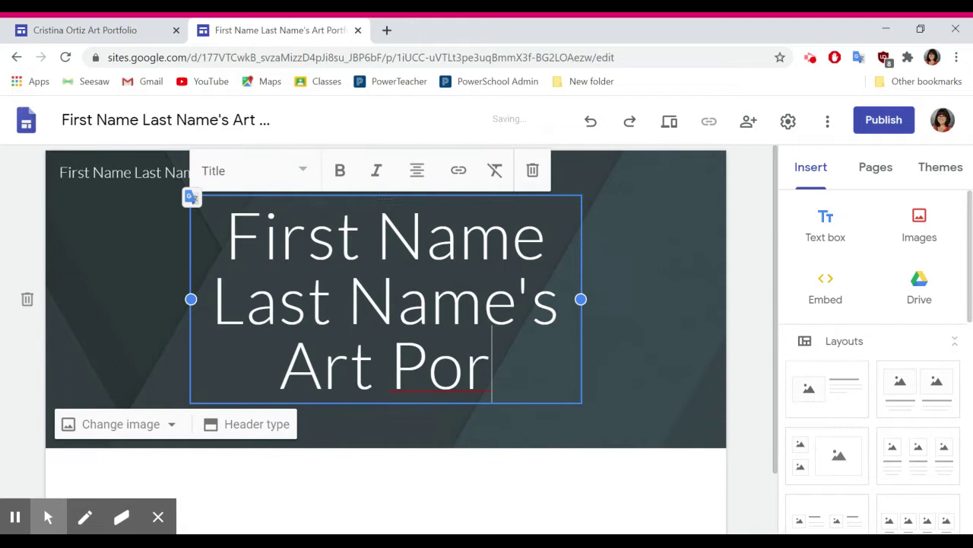
{"action": "type", "text": "tfolio"}
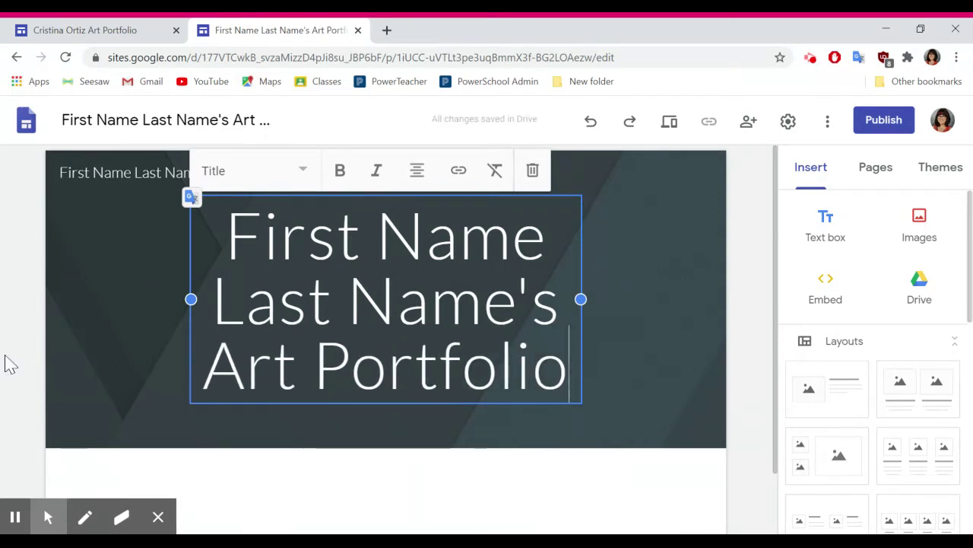
{"action": "left_click", "coordinate": [13, 370]}
{"action": "scroll", "coordinate": [402, 436], "scroll_direction": "down", "scroll_amount": 2}
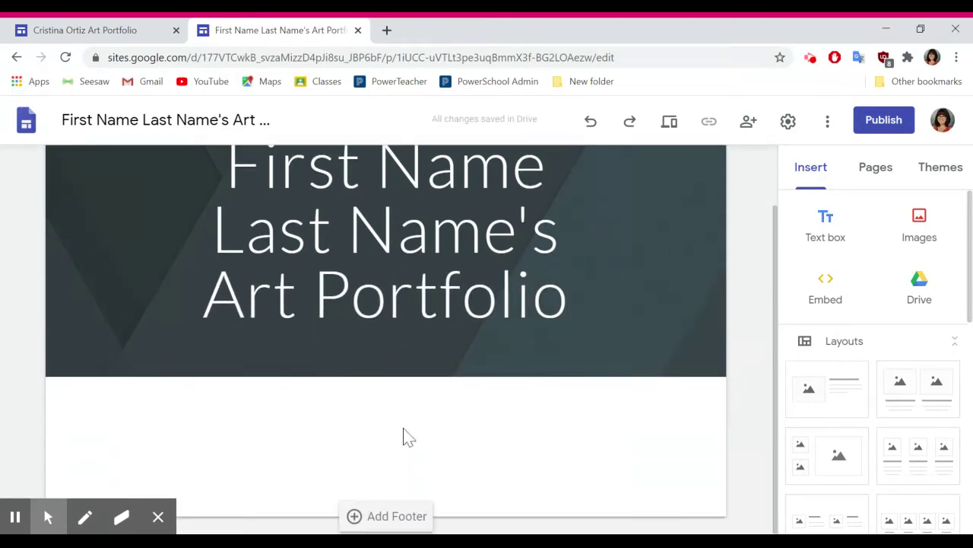
{"action": "scroll", "coordinate": [408, 451], "scroll_direction": "up", "scroll_amount": 2}
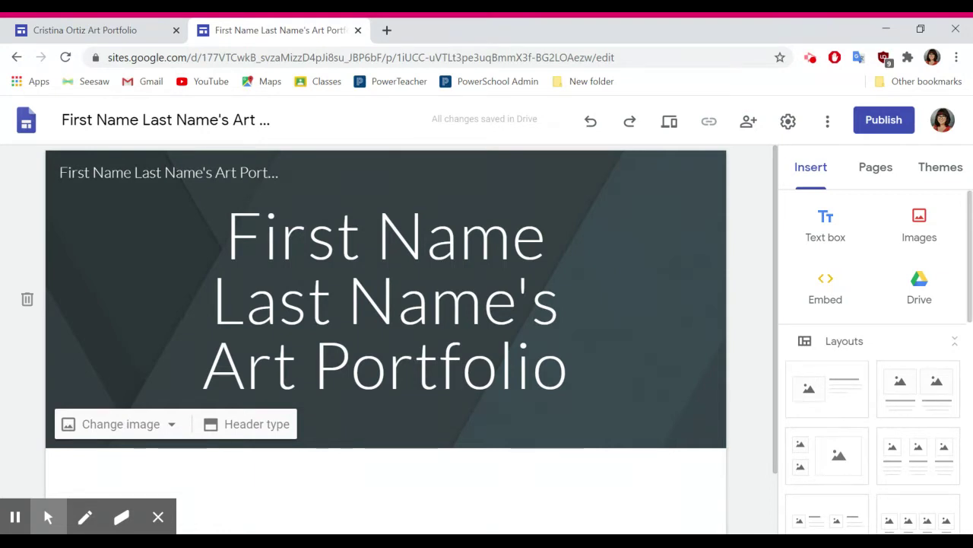
{"action": "scroll", "coordinate": [385, 334], "scroll_direction": "down", "scroll_amount": 1}
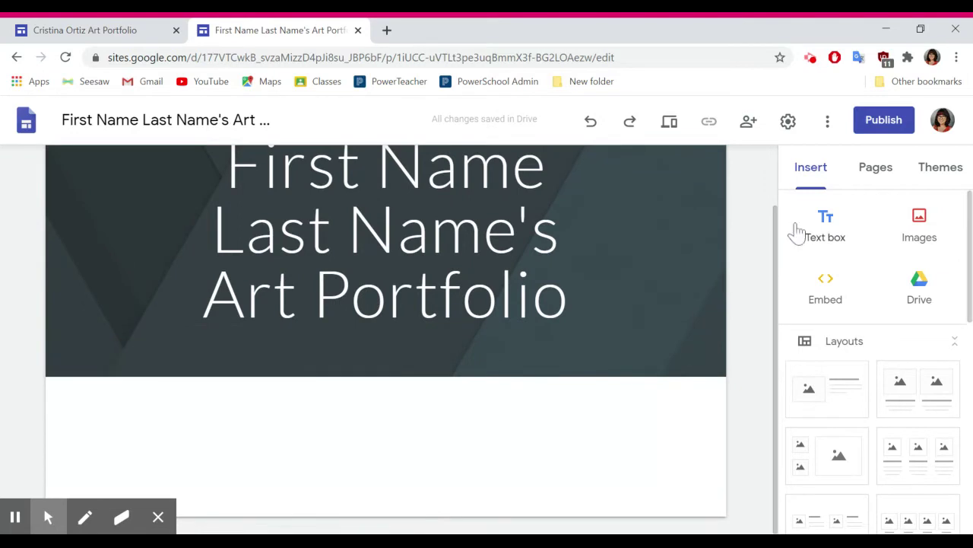
Step: Insert a text box below the header reading 'Paragraph about yourself'
{"action": "left_click", "coordinate": [826, 221]}
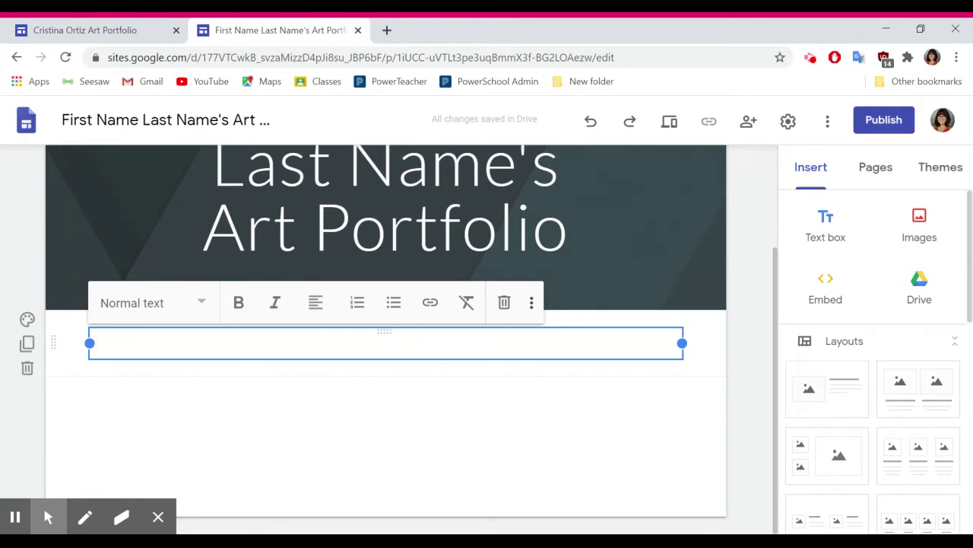
{"action": "type", "text": "Paragraph about yourself."}
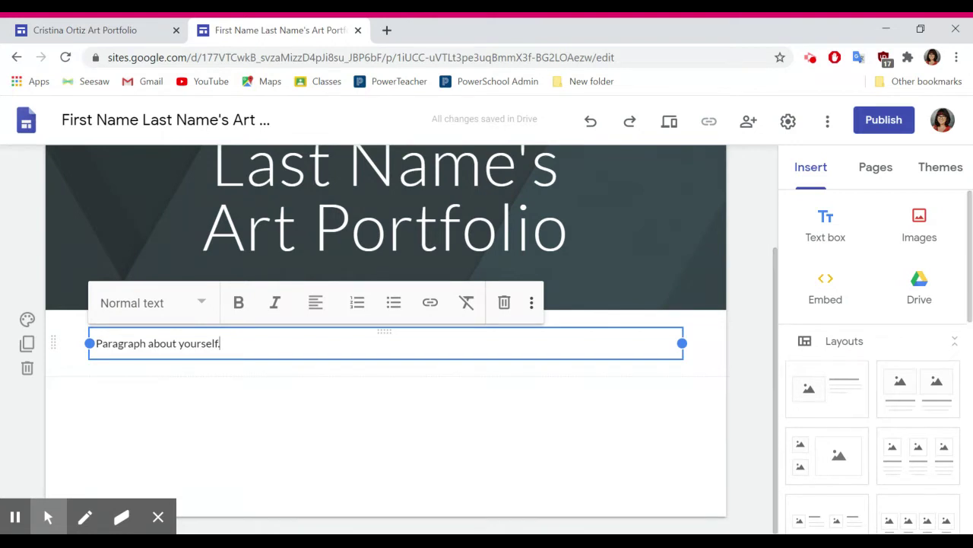
{"action": "scroll", "coordinate": [386, 320], "scroll_direction": "up", "scroll_amount": 2}
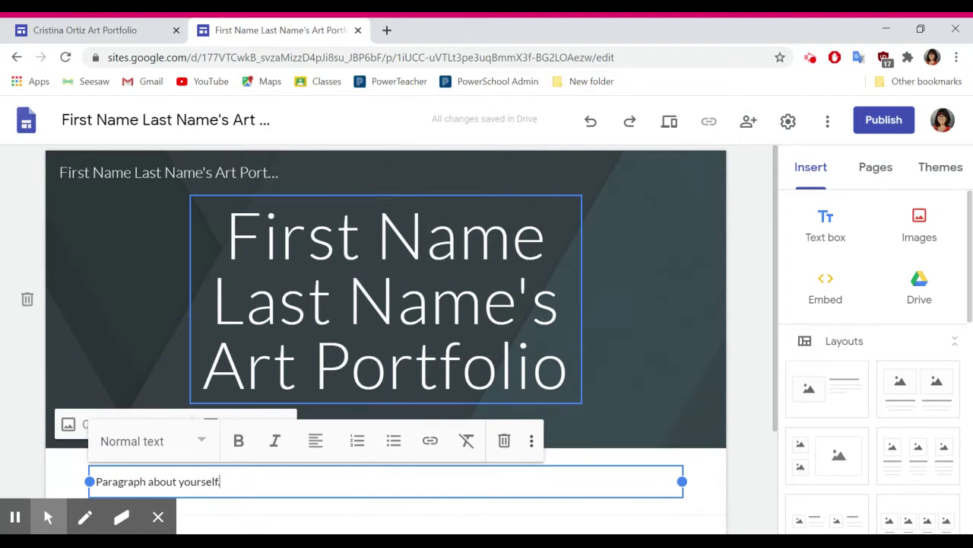
{"action": "scroll", "coordinate": [386, 319], "scroll_direction": "down", "scroll_amount": 2}
{"action": "scroll", "coordinate": [387, 320], "scroll_direction": "up", "scroll_amount": 2}
{"action": "scroll", "coordinate": [386, 320], "scroll_direction": "down", "scroll_amount": 2}
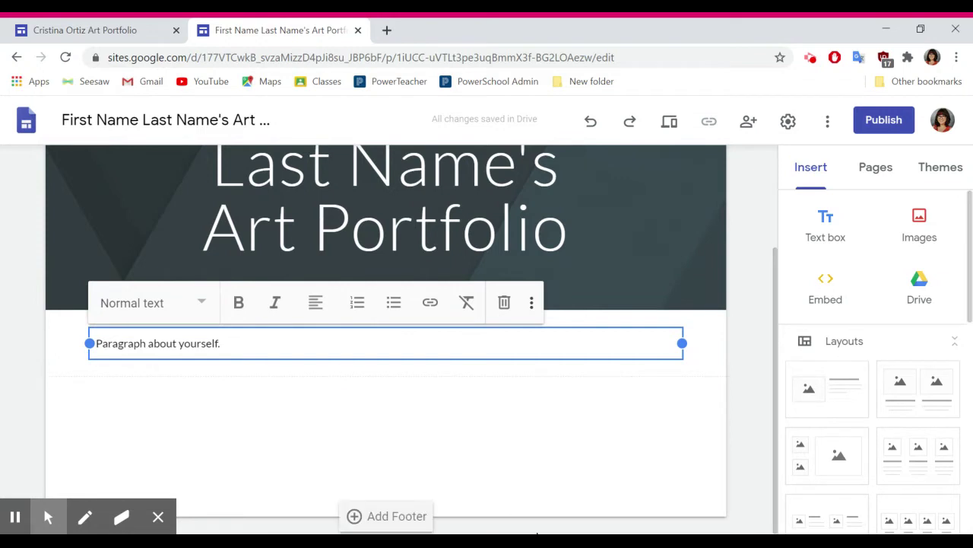
{"action": "left_click", "coordinate": [579, 448]}
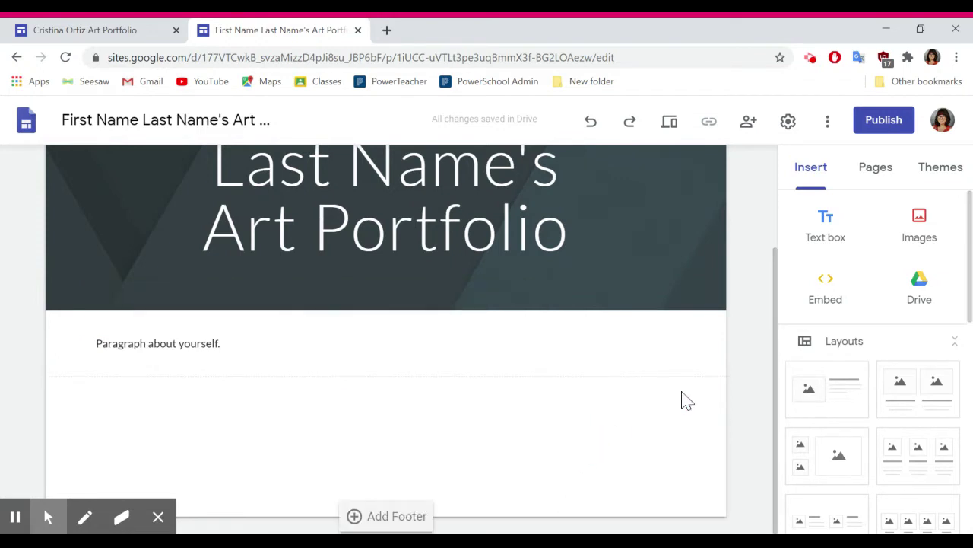
{"action": "scroll", "coordinate": [735, 347], "scroll_direction": "up", "scroll_amount": 2}
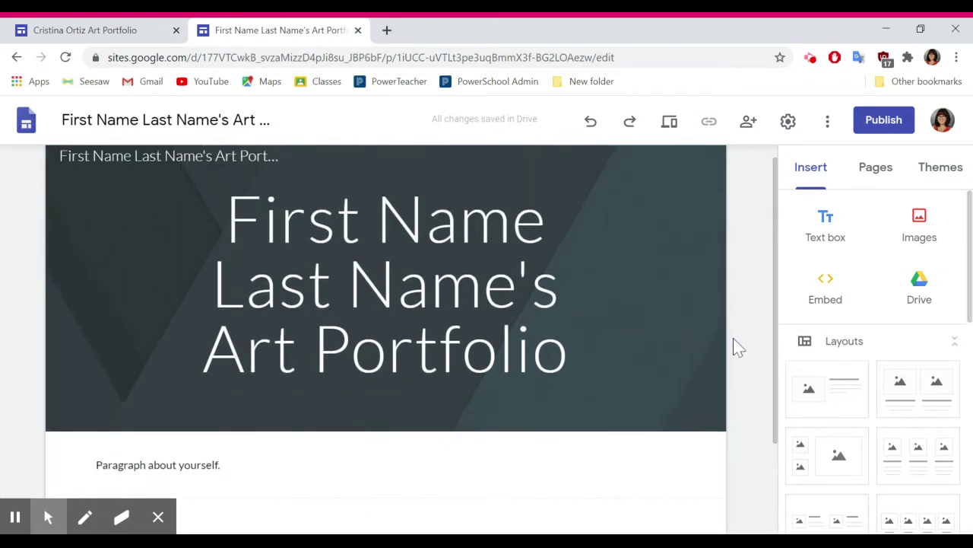
{"action": "scroll", "coordinate": [735, 347], "scroll_direction": "up", "scroll_amount": 1}
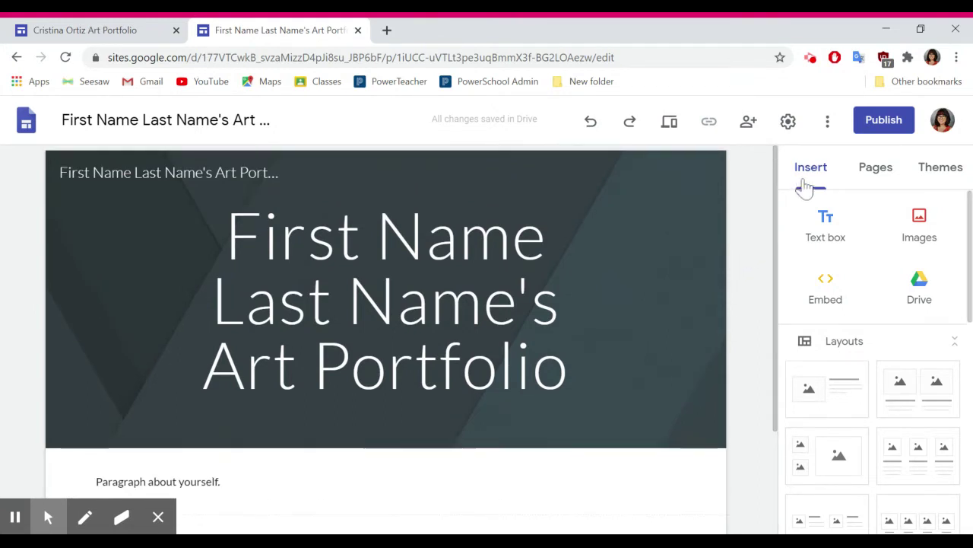
Step: Add a new page named 'Semester 1' from the Pages panel
{"action": "left_click", "coordinate": [872, 179]}
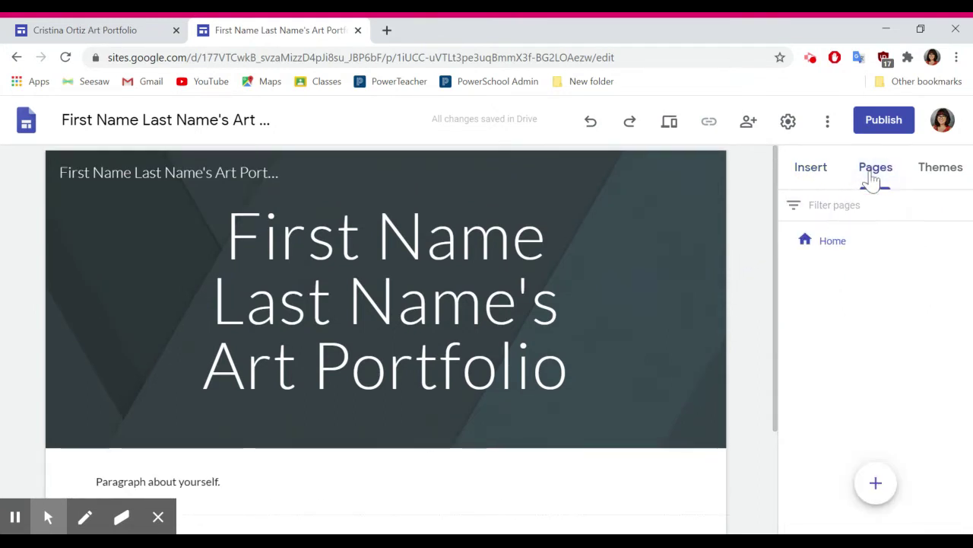
{"action": "mouse_move", "coordinate": [877, 484]}
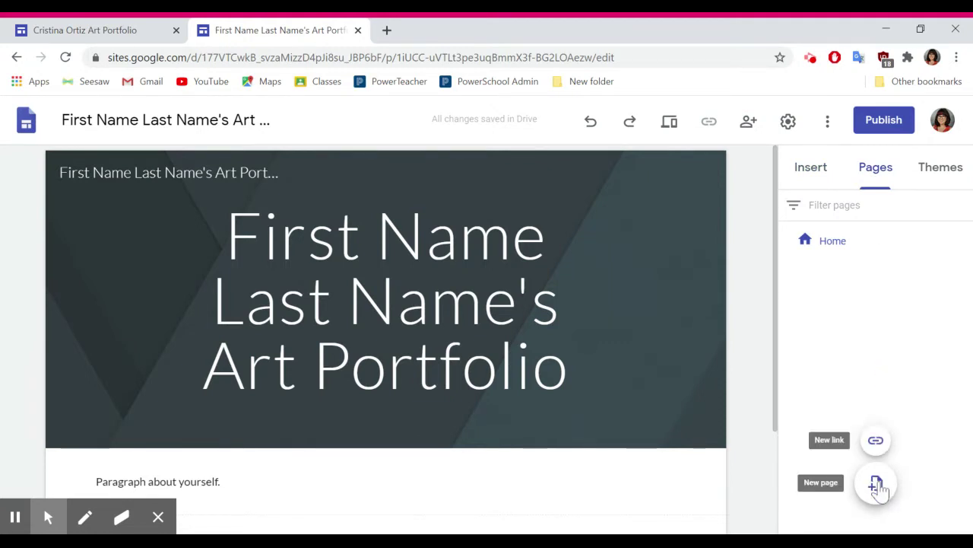
{"action": "left_click", "coordinate": [877, 485]}
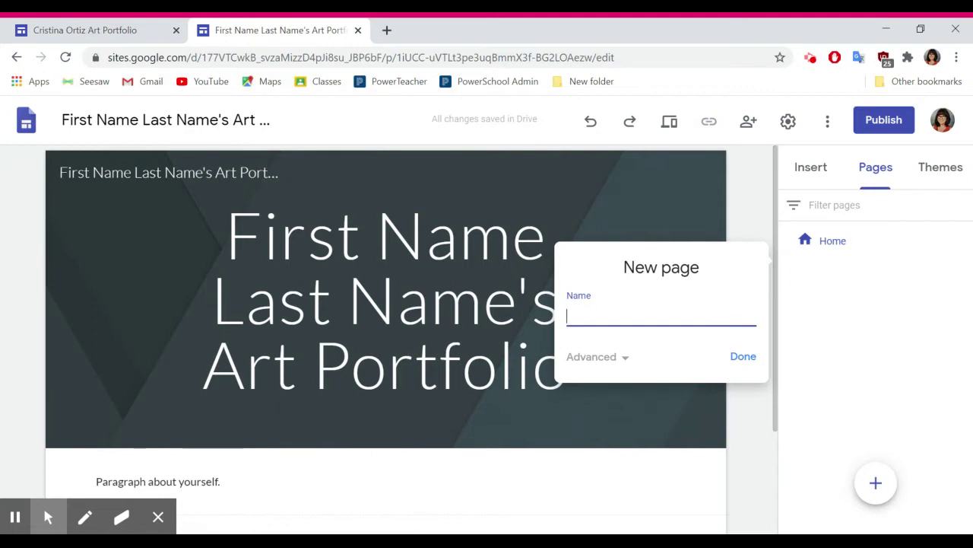
{"action": "type", "text": "Semester 1"}
{"action": "left_click", "coordinate": [748, 364]}
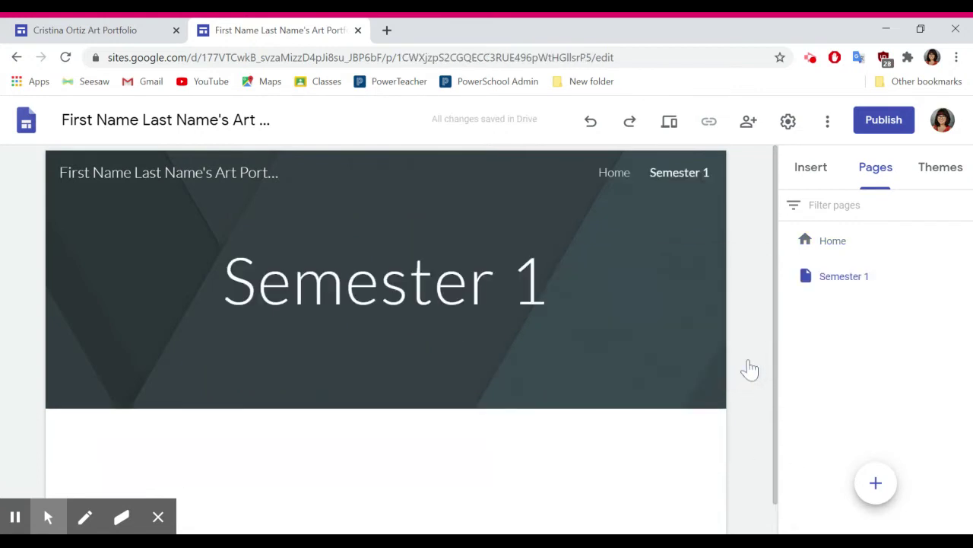
Step: Switch between the Home and Semester 1 pages, ending on Home
{"action": "left_click", "coordinate": [616, 176]}
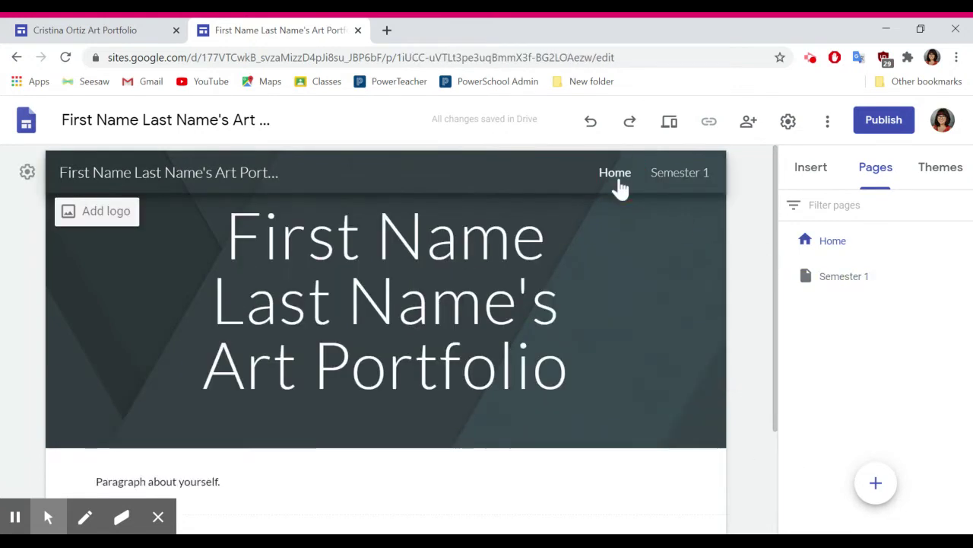
{"action": "scroll", "coordinate": [265, 421], "scroll_direction": "down", "scroll_amount": 2}
{"action": "scroll", "coordinate": [265, 380], "scroll_direction": "up", "scroll_amount": 2}
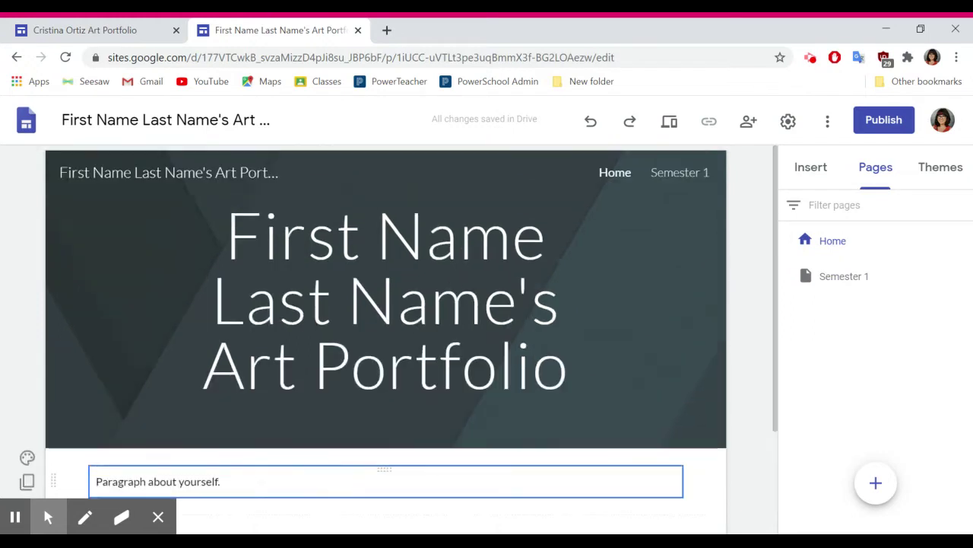
{"action": "left_click", "coordinate": [679, 174]}
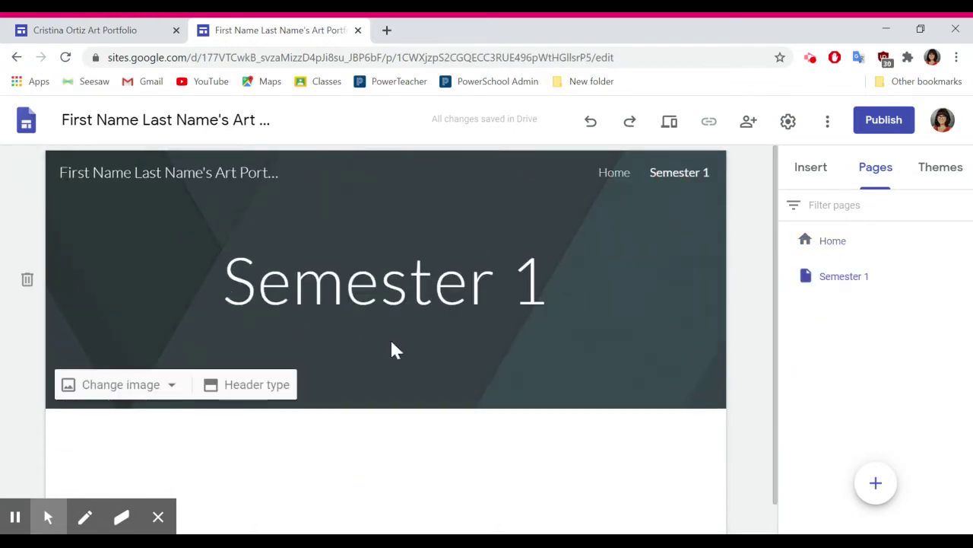
{"action": "scroll", "coordinate": [390, 342], "scroll_direction": "down", "scroll_amount": 1}
{"action": "scroll", "coordinate": [390, 342], "scroll_direction": "up", "scroll_amount": 1}
{"action": "scroll", "coordinate": [551, 263], "scroll_direction": "down", "scroll_amount": 1}
{"action": "scroll", "coordinate": [552, 264], "scroll_direction": "up", "scroll_amount": 1}
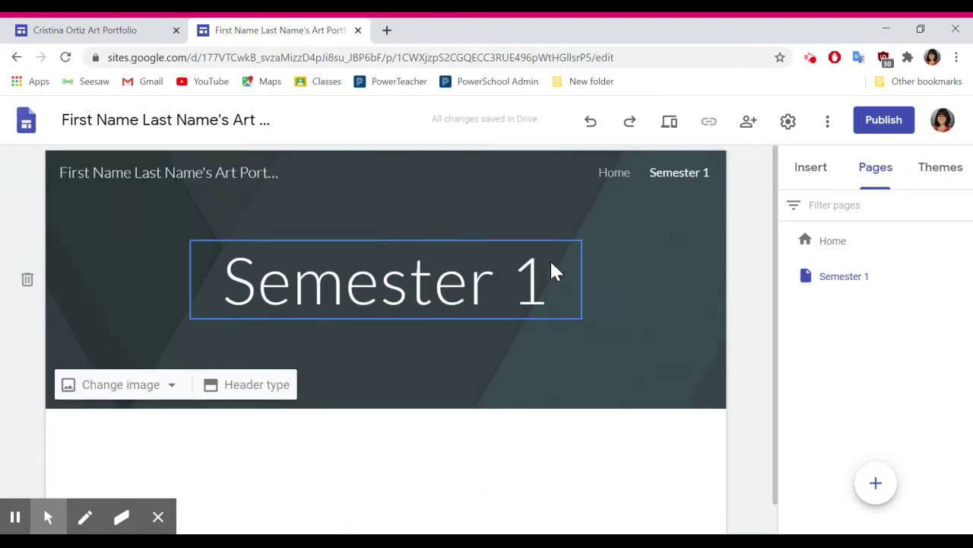
{"action": "left_click", "coordinate": [615, 175]}
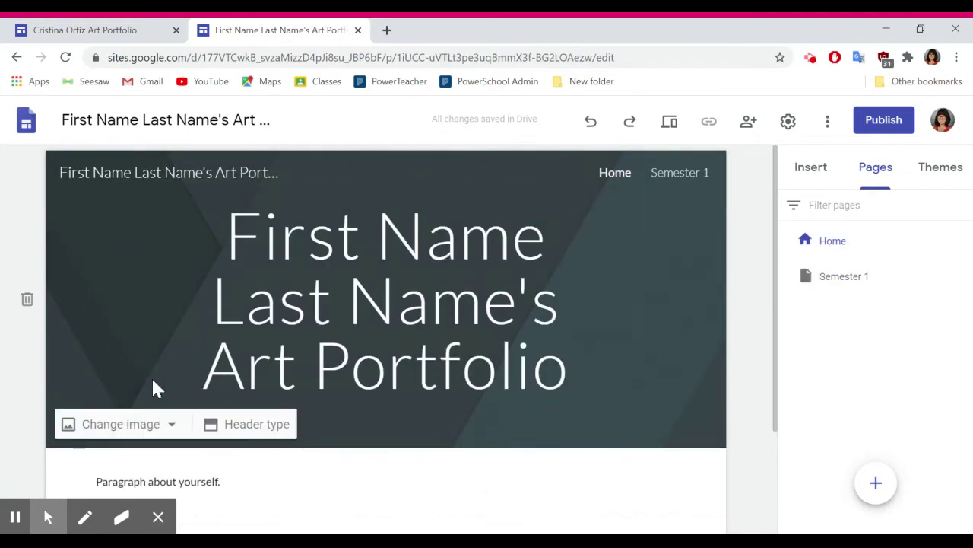
Step: Set the Home header image to the pink polka-dot gallery pattern, then open Semester 1
{"action": "left_click", "coordinate": [216, 427]}
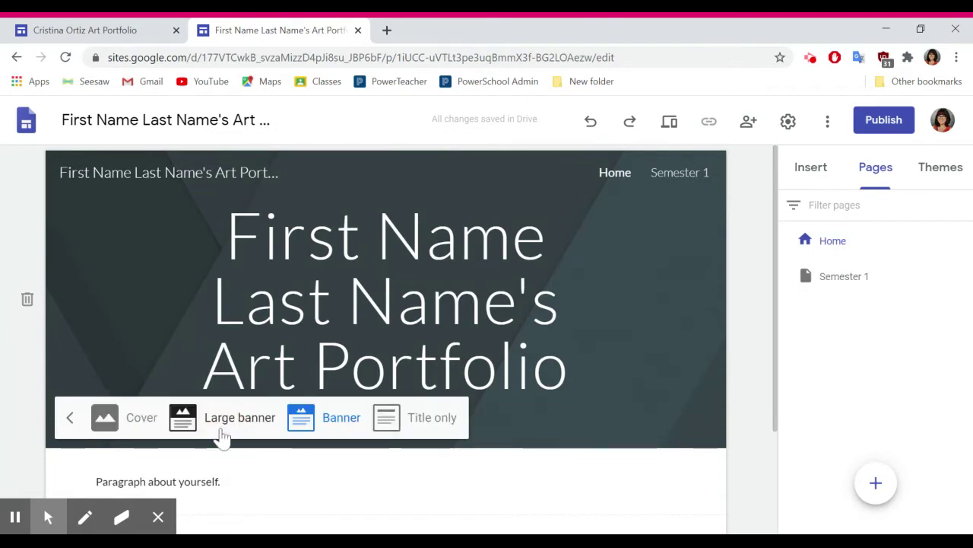
{"action": "left_click", "coordinate": [70, 418]}
{"action": "left_click", "coordinate": [109, 425]}
{"action": "scroll", "coordinate": [147, 445], "scroll_direction": "down", "scroll_amount": 1}
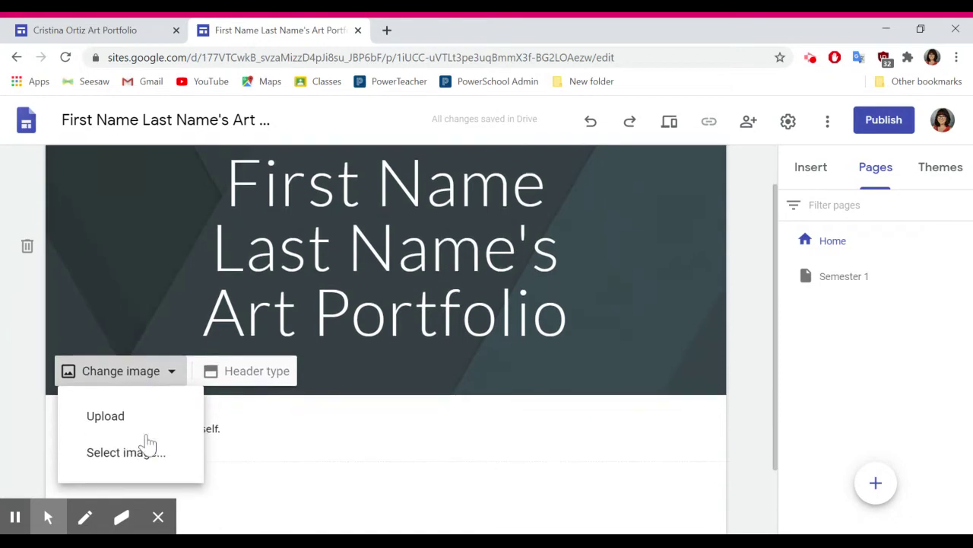
{"action": "left_click", "coordinate": [147, 444]}
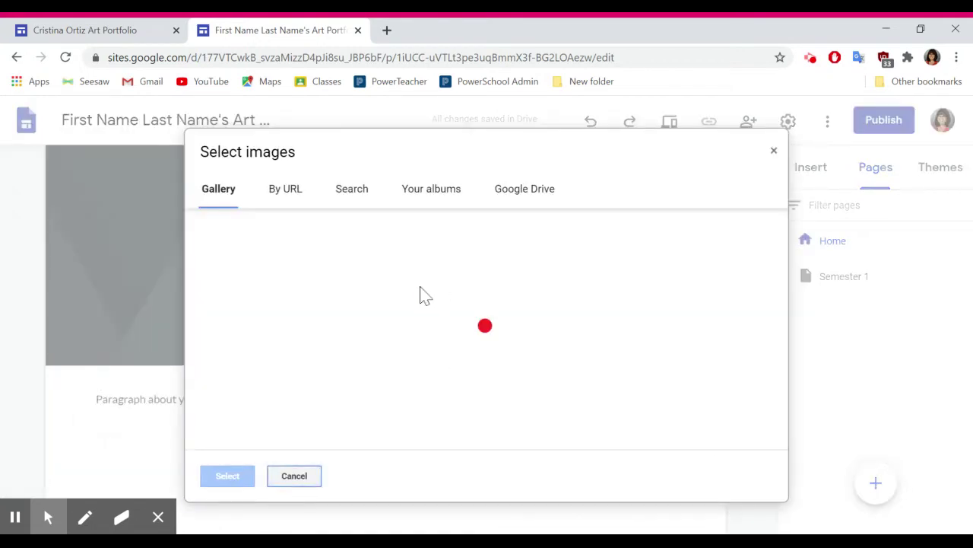
{"action": "scroll", "coordinate": [591, 326], "scroll_direction": "down", "scroll_amount": 10}
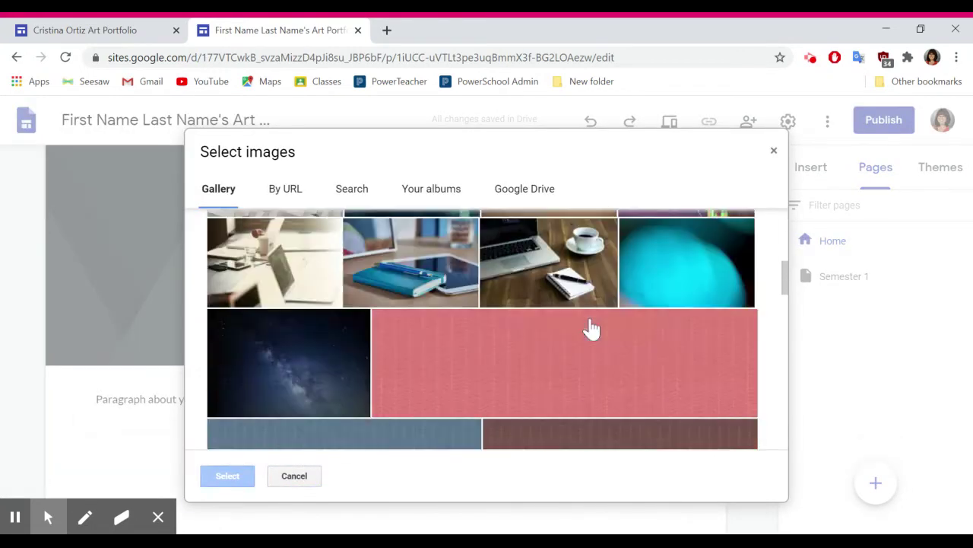
{"action": "scroll", "coordinate": [591, 327], "scroll_direction": "down", "scroll_amount": 3}
{"action": "left_click", "coordinate": [591, 285]}
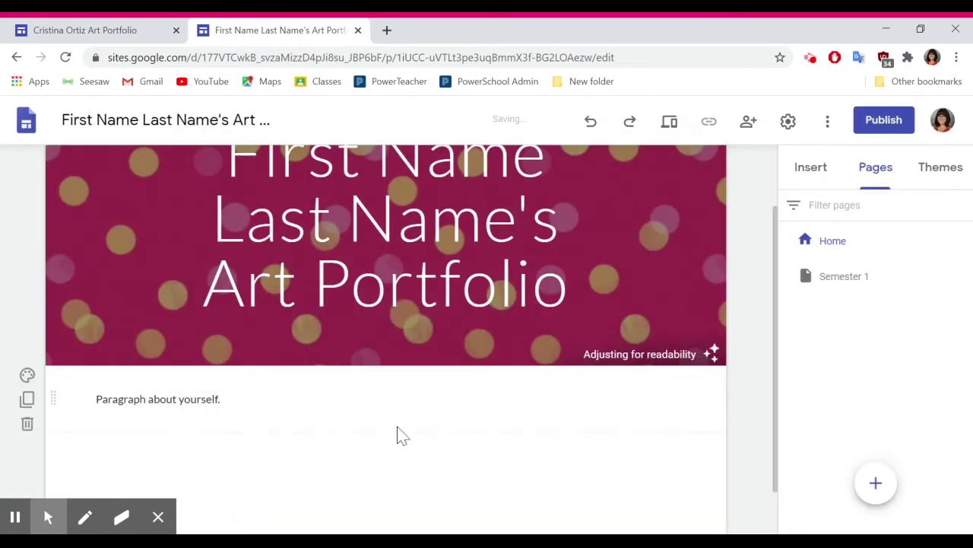
{"action": "scroll", "coordinate": [397, 434], "scroll_direction": "up", "scroll_amount": 2}
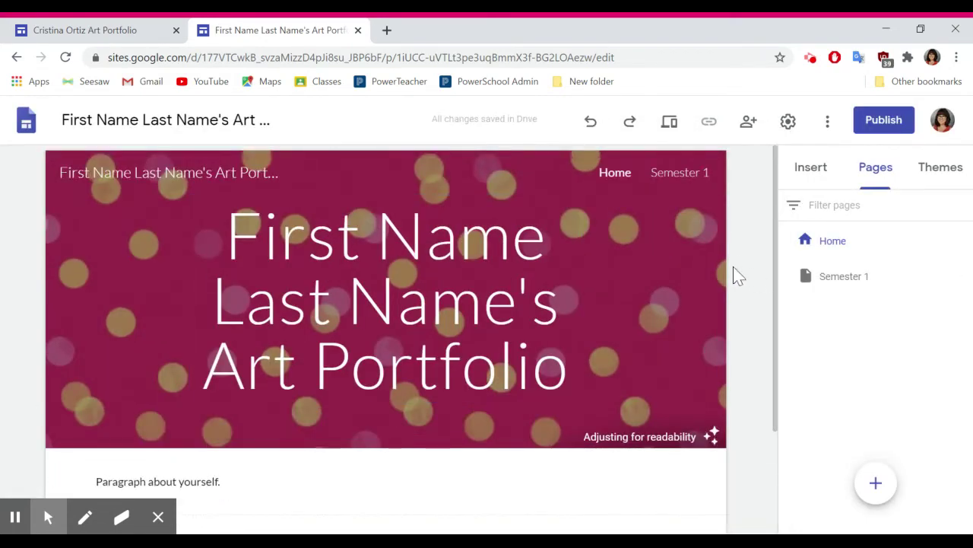
{"action": "mouse_move", "coordinate": [733, 225]}
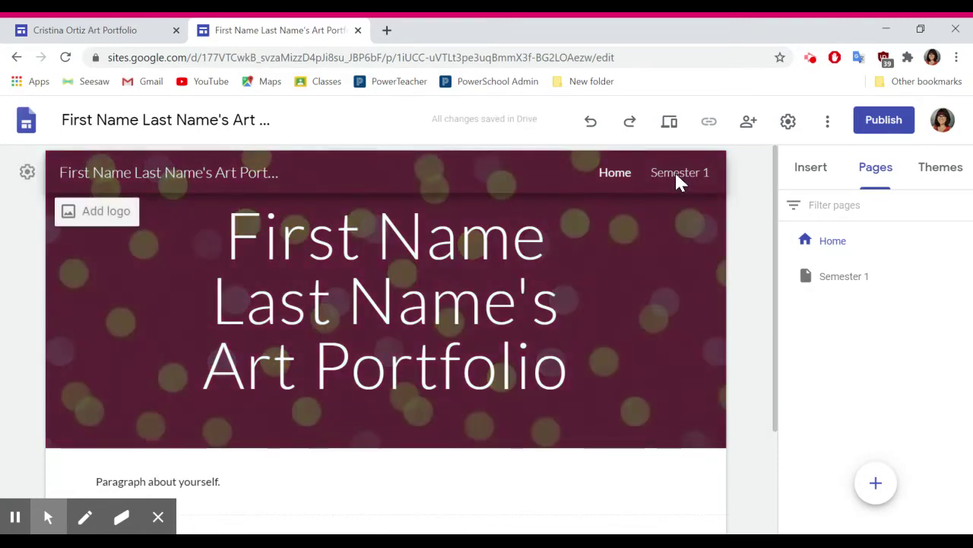
{"action": "left_click", "coordinate": [675, 173]}
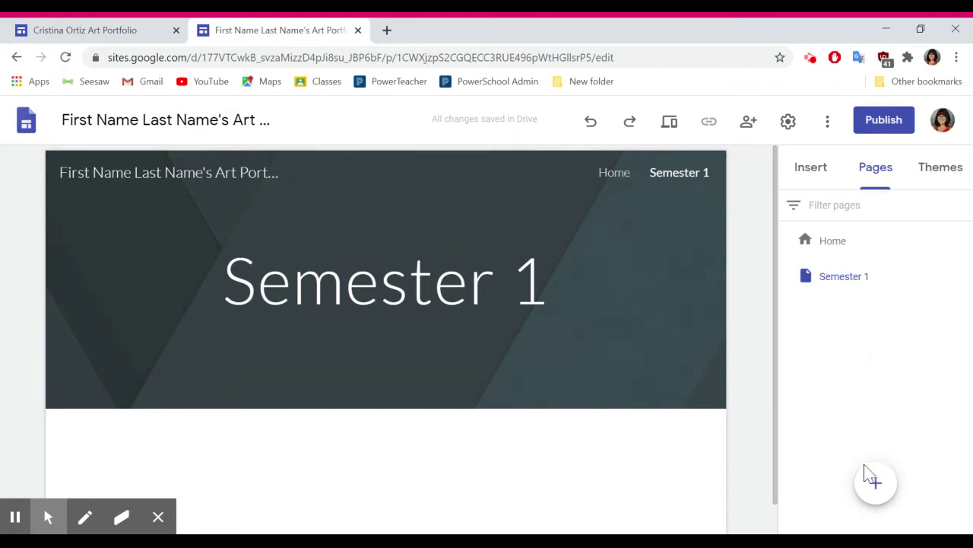
Step: Create a 'Semester 2' page, then move through Home and Semester 1 to open it
{"action": "left_click", "coordinate": [876, 485]}
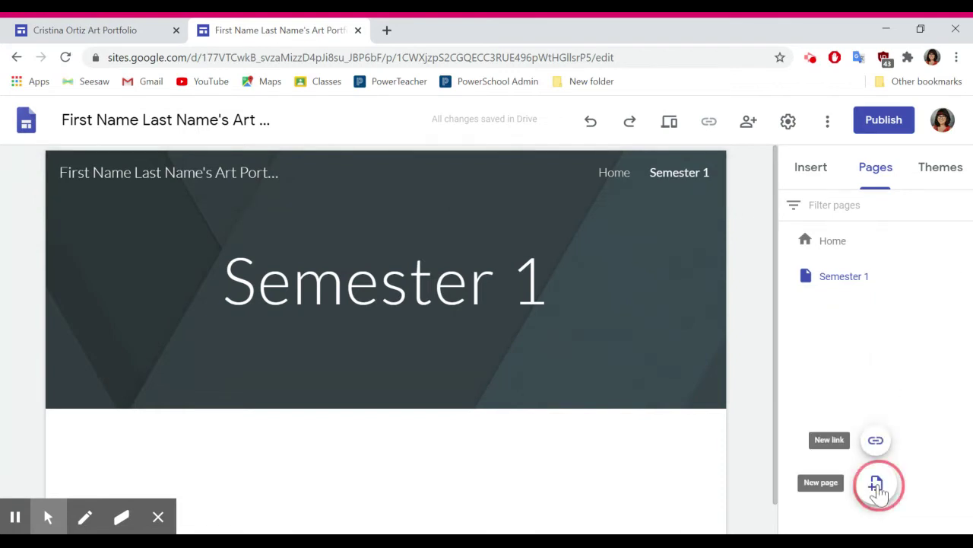
{"action": "type", "text": "S"}
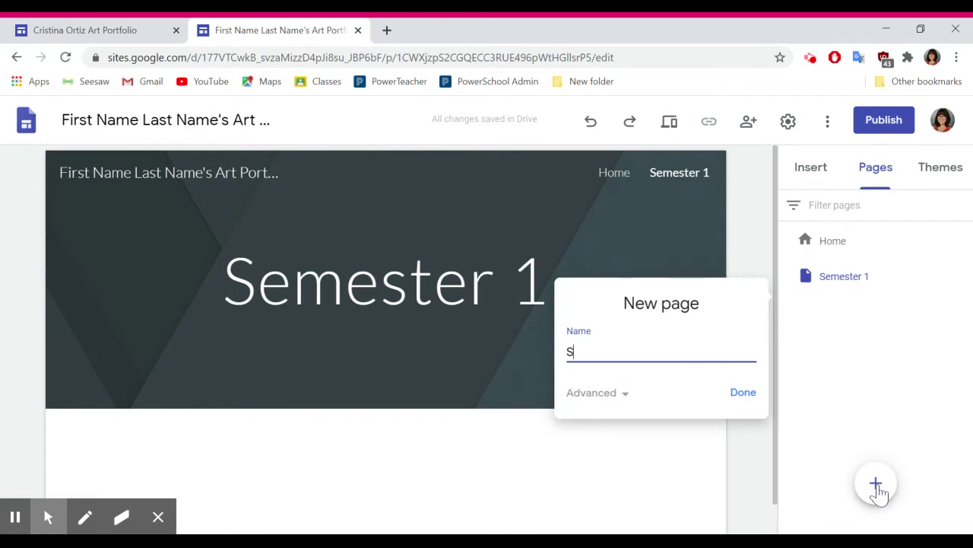
{"action": "type", "text": "emester 2"}
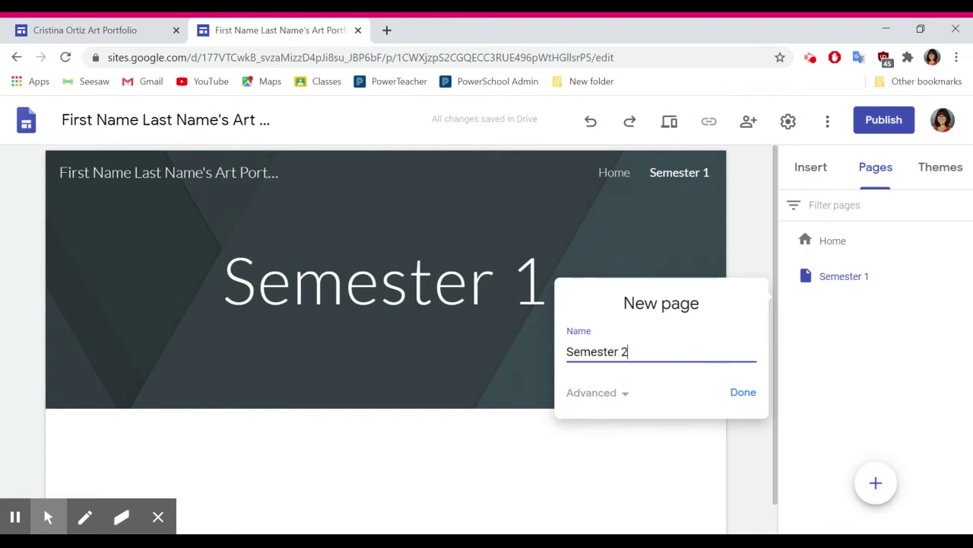
{"action": "left_click", "coordinate": [739, 397]}
{"action": "left_click", "coordinate": [538, 179]}
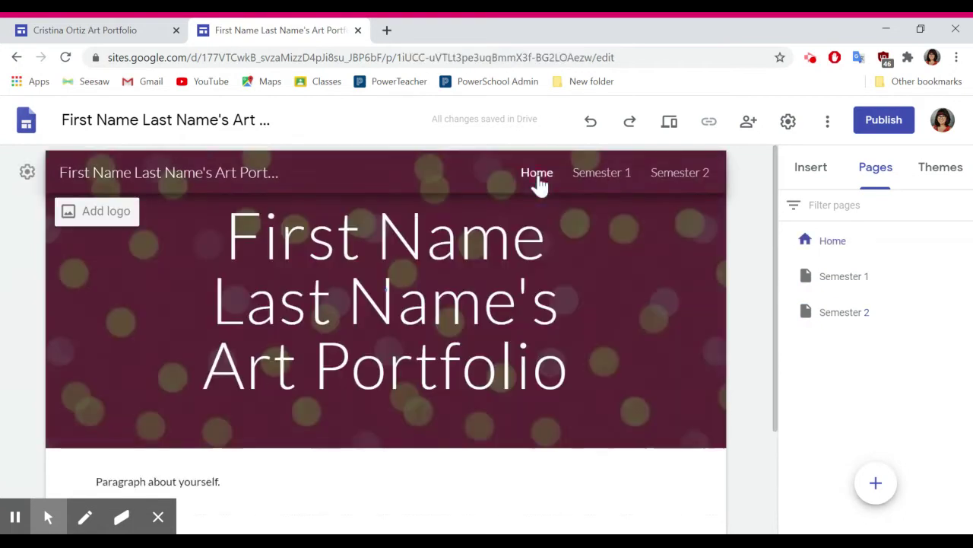
{"action": "left_click", "coordinate": [612, 187]}
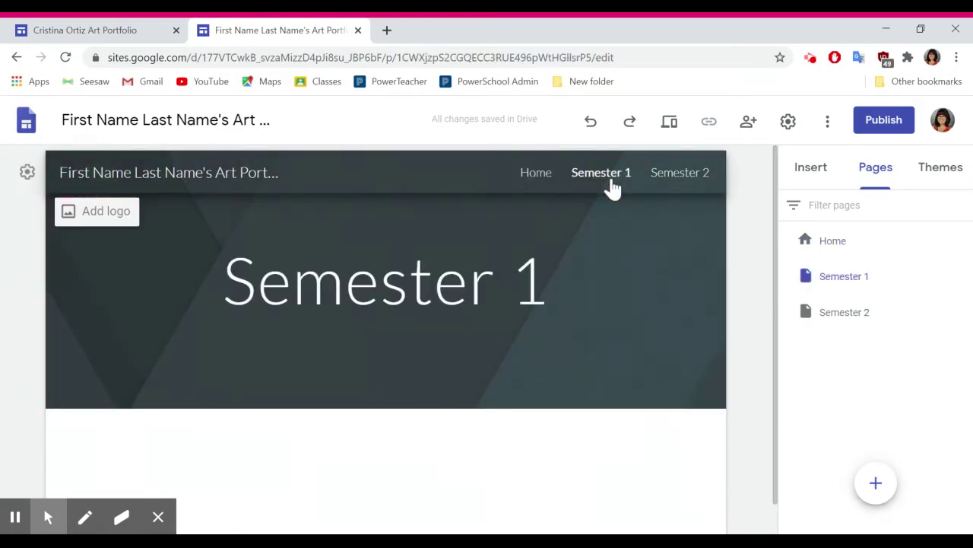
{"action": "left_click", "coordinate": [700, 184]}
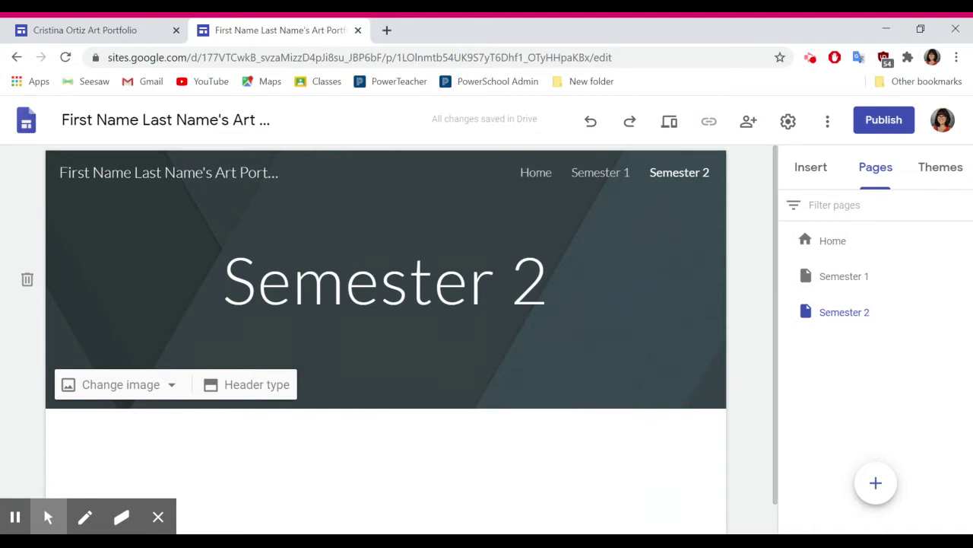
Step: Add the three-column image layout from the Insert panel to Semester 2
{"action": "left_click", "coordinate": [452, 454]}
{"action": "scroll", "coordinate": [453, 456], "scroll_direction": "down", "scroll_amount": 1}
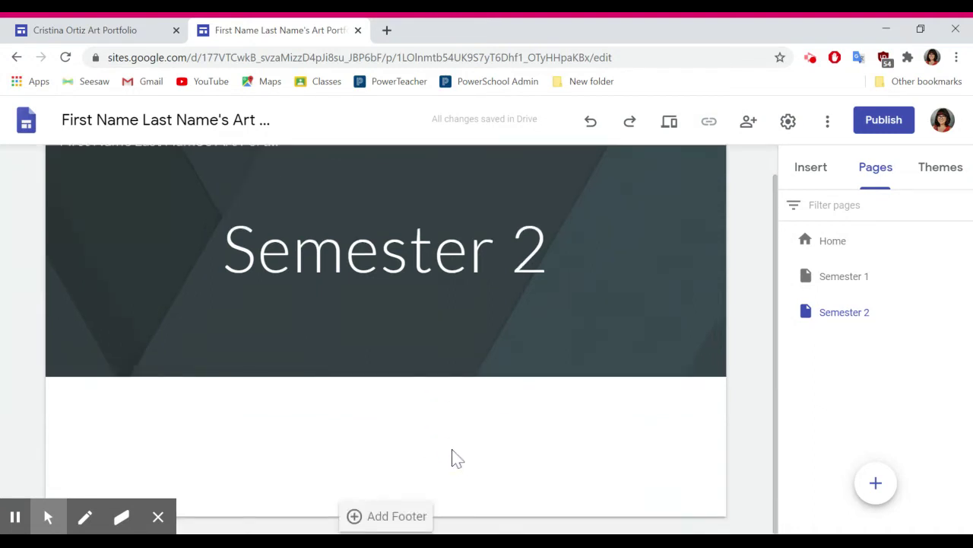
{"action": "left_click", "coordinate": [940, 177]}
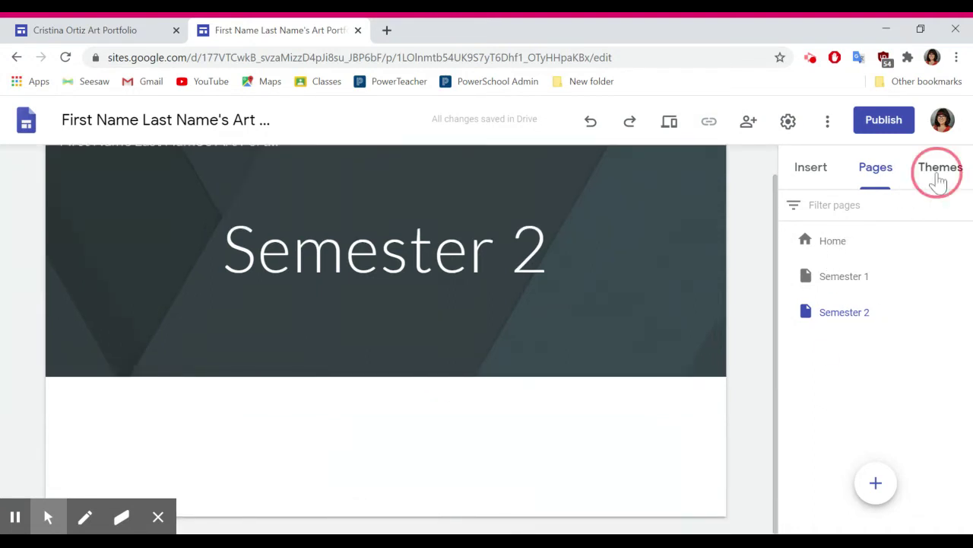
{"action": "left_click", "coordinate": [810, 176]}
{"action": "left_click", "coordinate": [352, 435]}
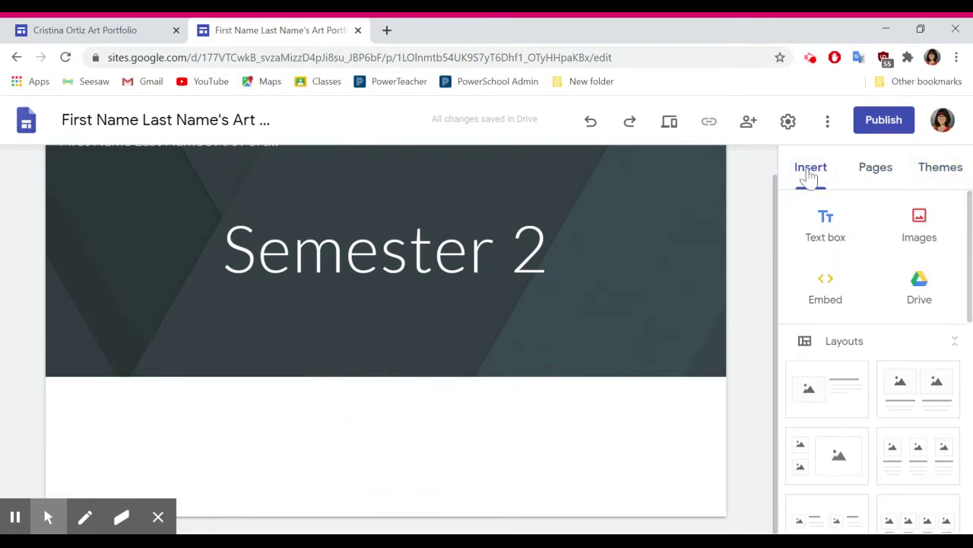
{"action": "left_click", "coordinate": [912, 460]}
{"action": "scroll", "coordinate": [637, 368], "scroll_direction": "down", "scroll_amount": 2}
{"action": "scroll", "coordinate": [637, 368], "scroll_direction": "up", "scroll_amount": 2}
Step: Check the first column's image options and heading, leaving them unchanged
{"action": "left_click", "coordinate": [185, 322]}
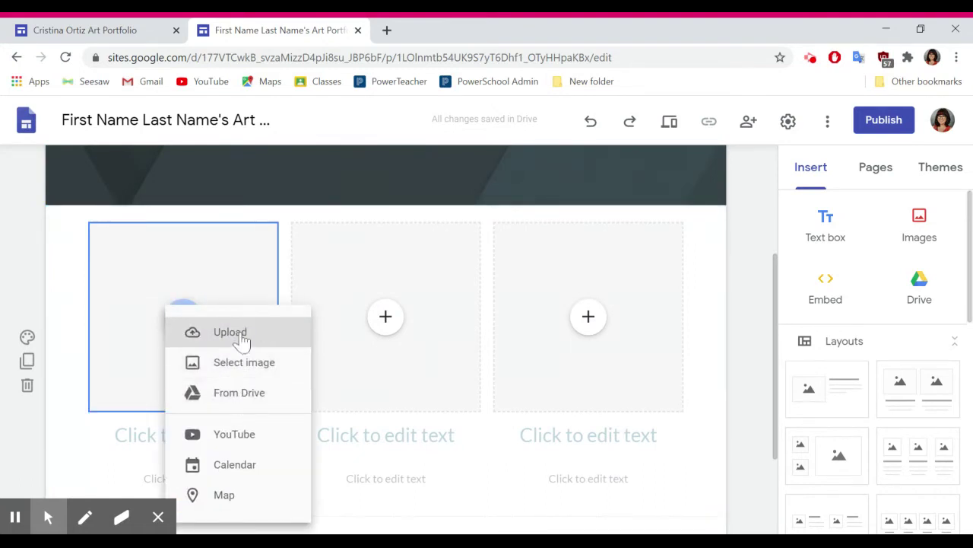
{"action": "left_click", "coordinate": [491, 511]}
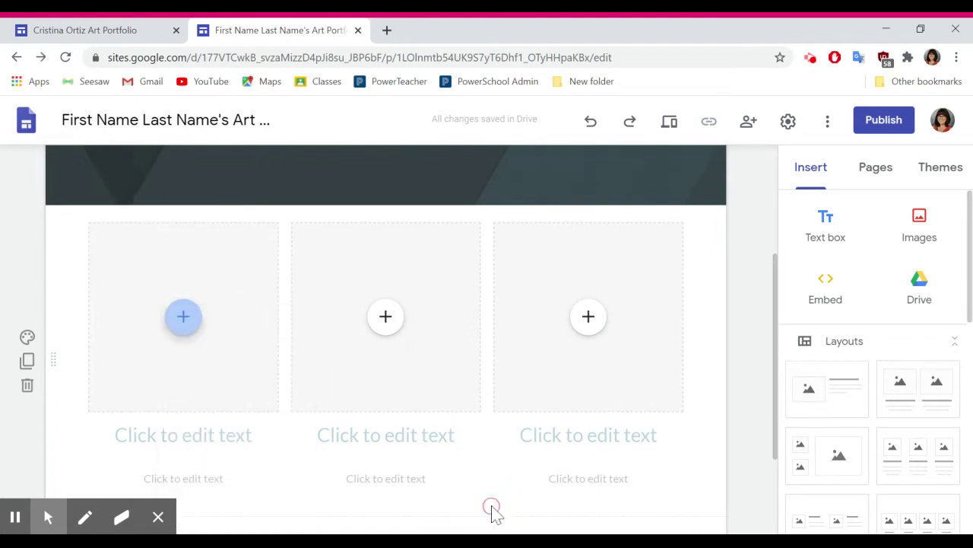
{"action": "left_click", "coordinate": [183, 434]}
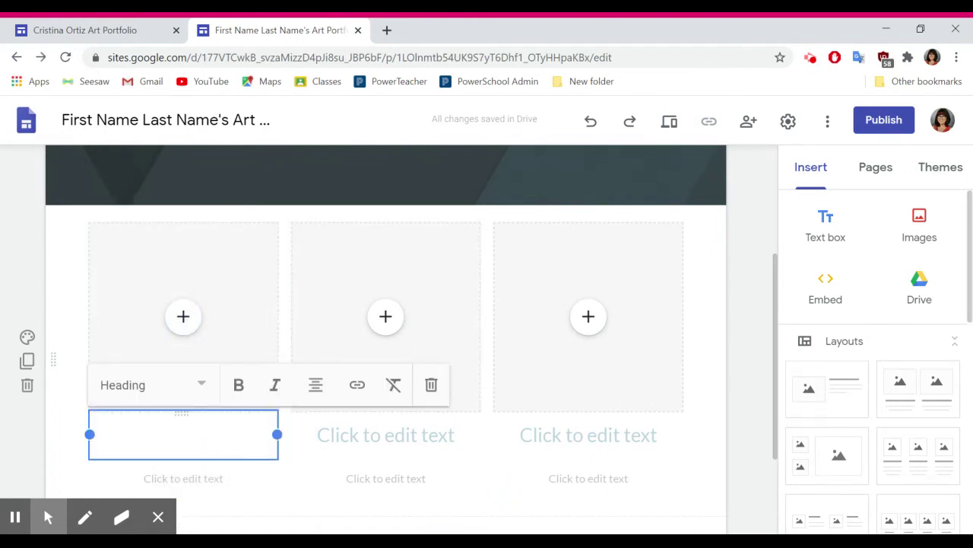
{"action": "left_click", "coordinate": [280, 493]}
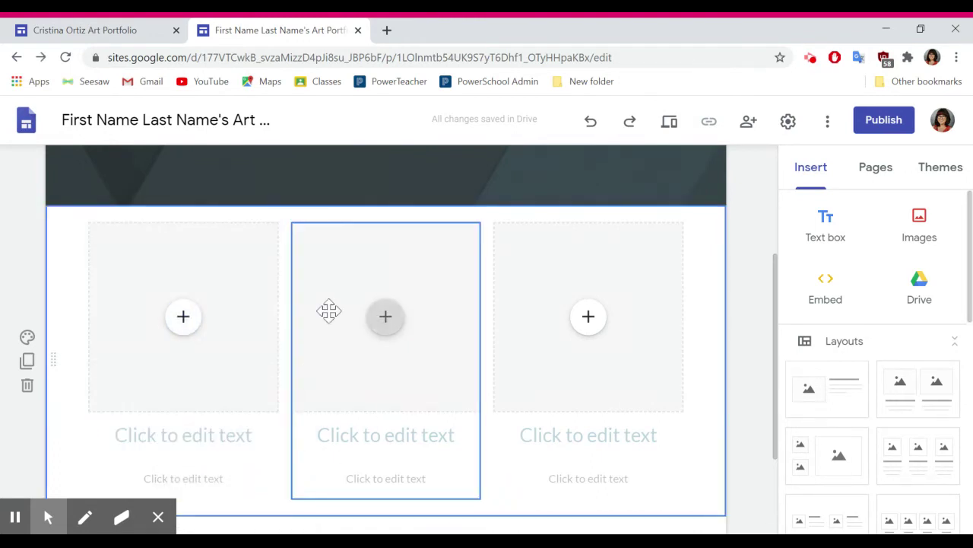
{"action": "scroll", "coordinate": [328, 311], "scroll_direction": "up", "scroll_amount": 3}
{"action": "scroll", "coordinate": [328, 311], "scroll_direction": "down", "scroll_amount": 2}
{"action": "scroll", "coordinate": [328, 311], "scroll_direction": "down", "scroll_amount": 1}
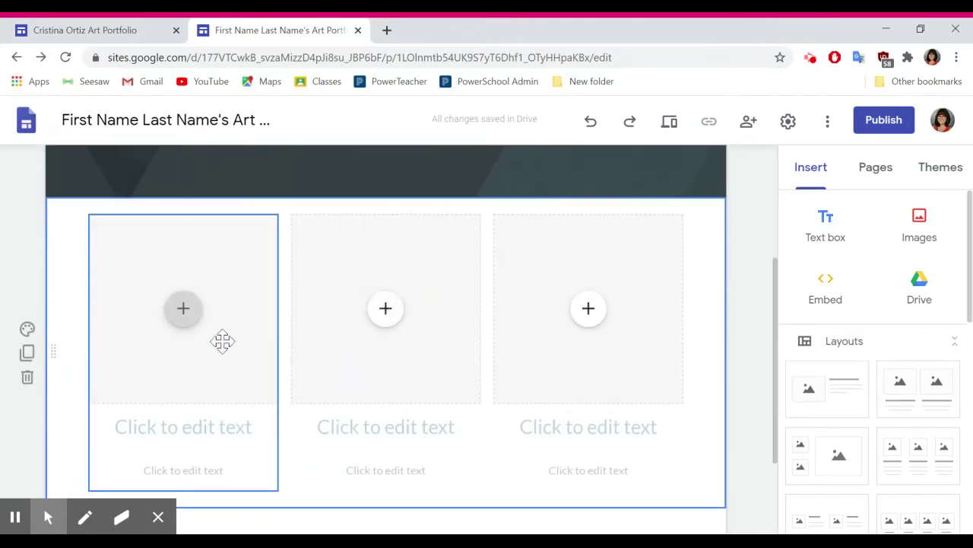
{"action": "scroll", "coordinate": [221, 342], "scroll_direction": "up", "scroll_amount": 2}
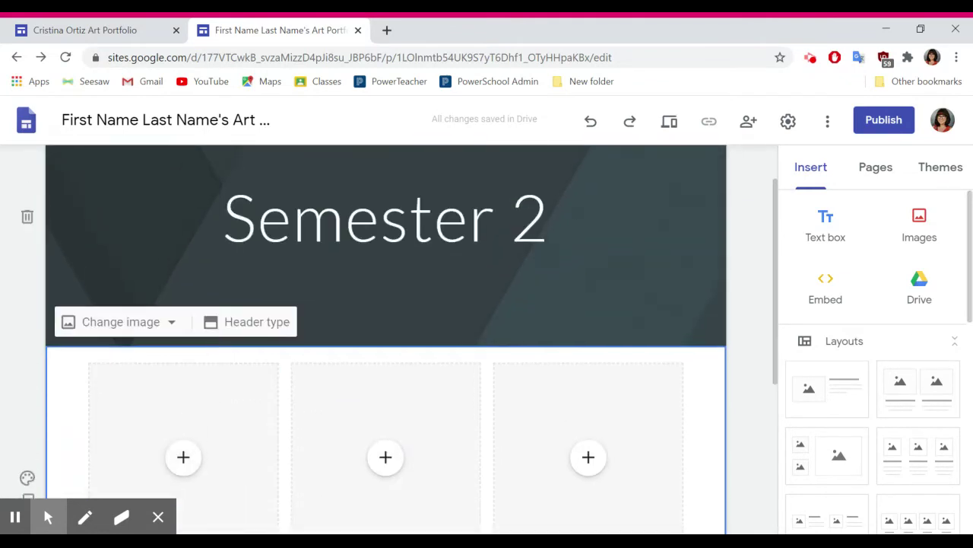
{"action": "scroll", "coordinate": [221, 341], "scroll_direction": "down", "scroll_amount": 2}
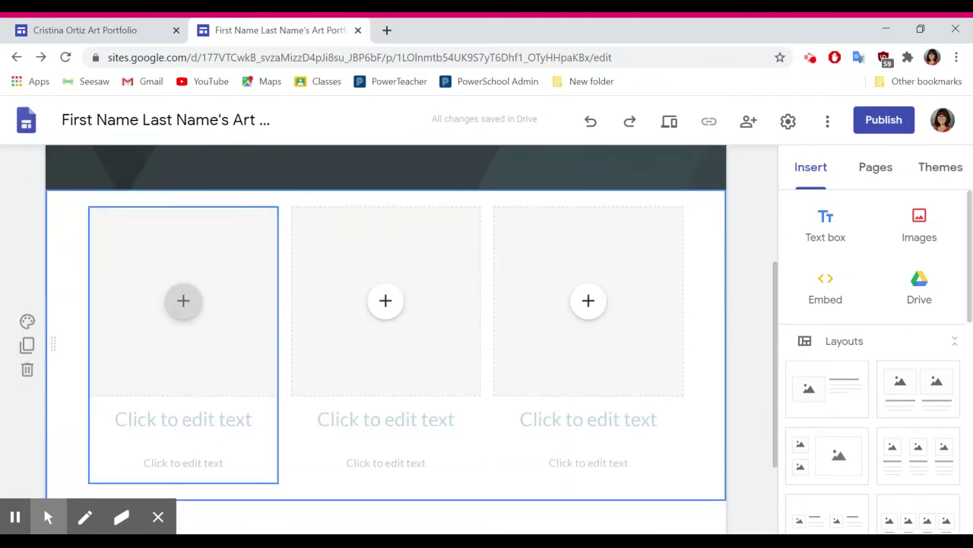
{"action": "scroll", "coordinate": [183, 300], "scroll_direction": "up", "scroll_amount": 3}
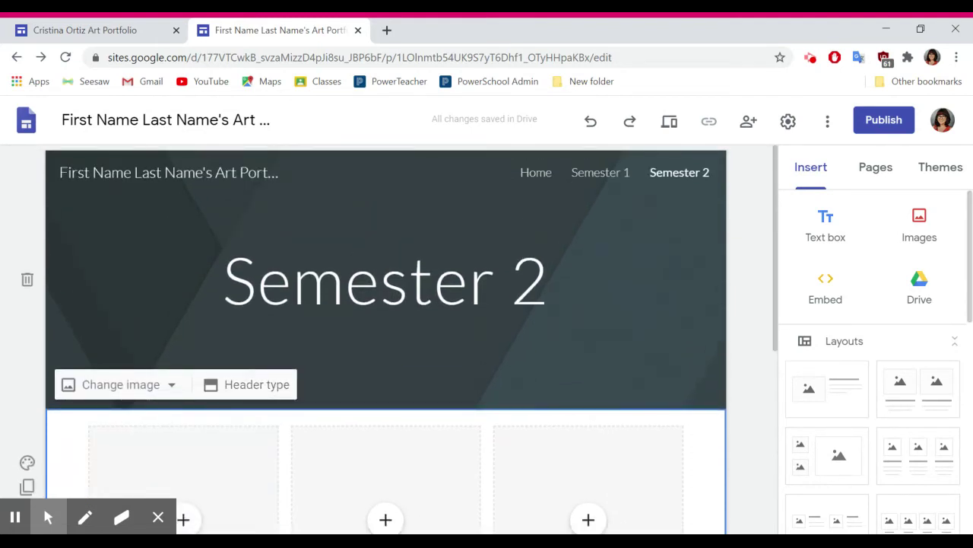
Step: Switch to the example student's portfolio and scroll through its Home page
{"action": "left_click", "coordinate": [125, 35]}
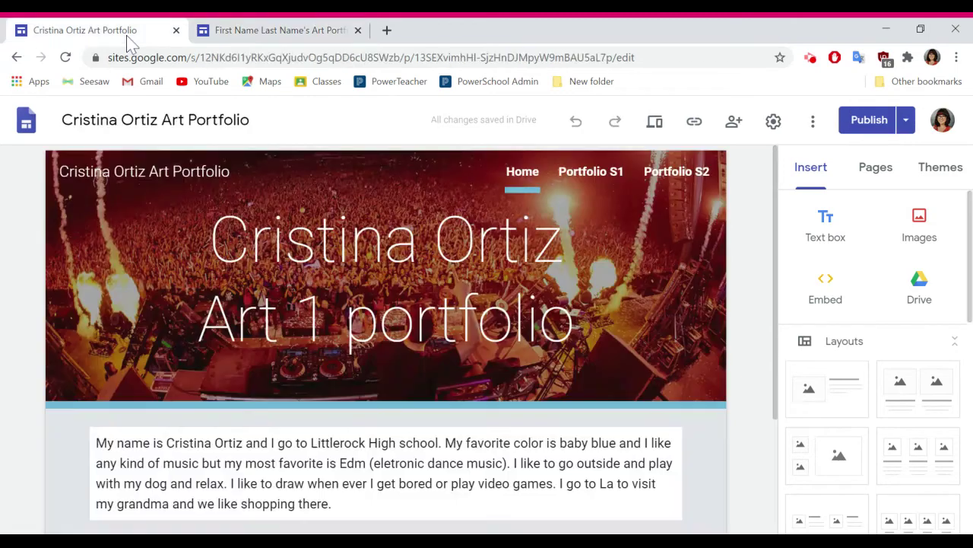
{"action": "scroll", "coordinate": [706, 391], "scroll_direction": "down", "scroll_amount": 1}
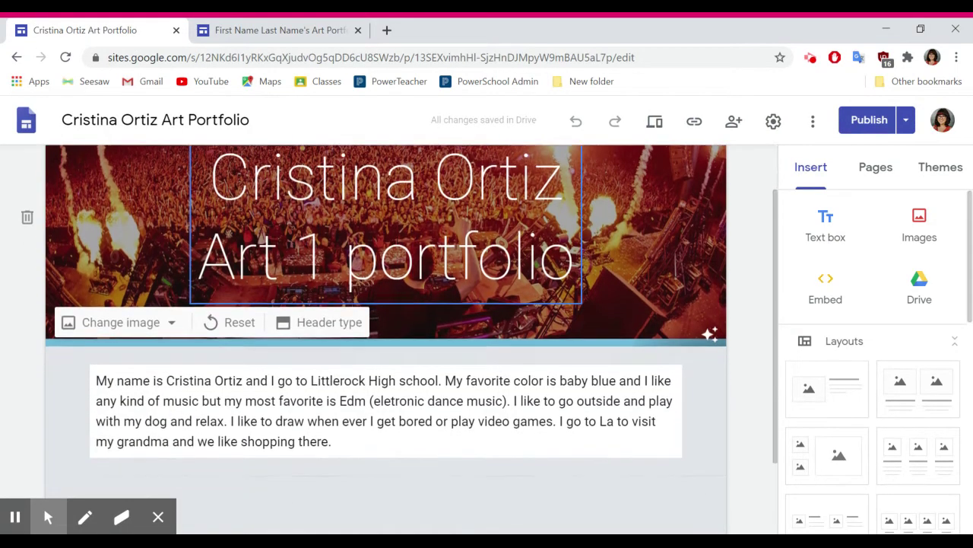
{"action": "scroll", "coordinate": [719, 409], "scroll_direction": "up", "scroll_amount": 1}
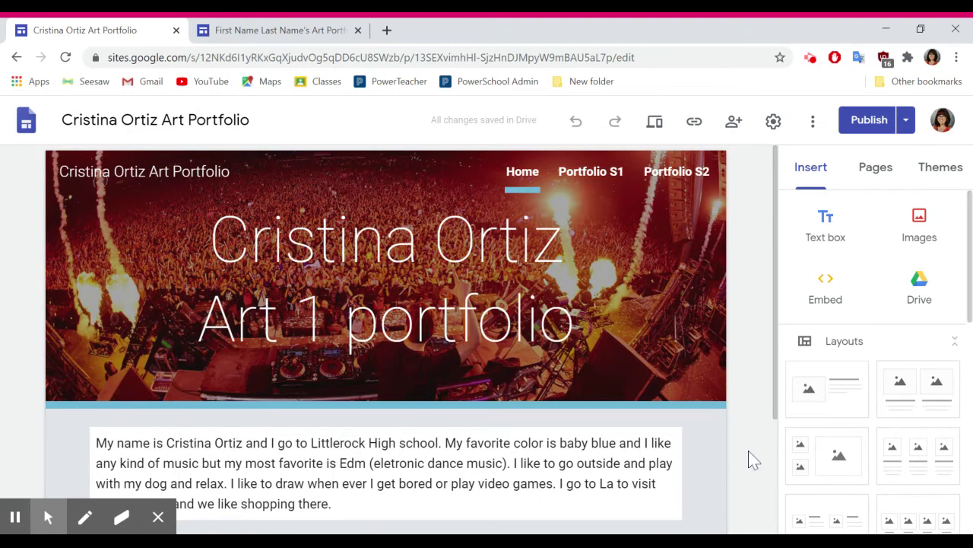
{"action": "scroll", "coordinate": [648, 278], "scroll_direction": "down", "scroll_amount": 1}
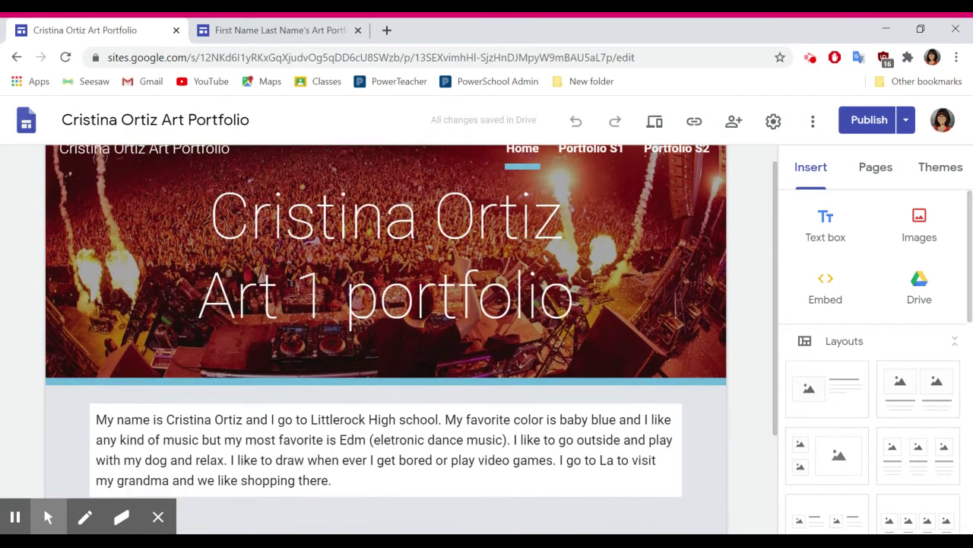
{"action": "scroll", "coordinate": [648, 278], "scroll_direction": "up", "scroll_amount": 1}
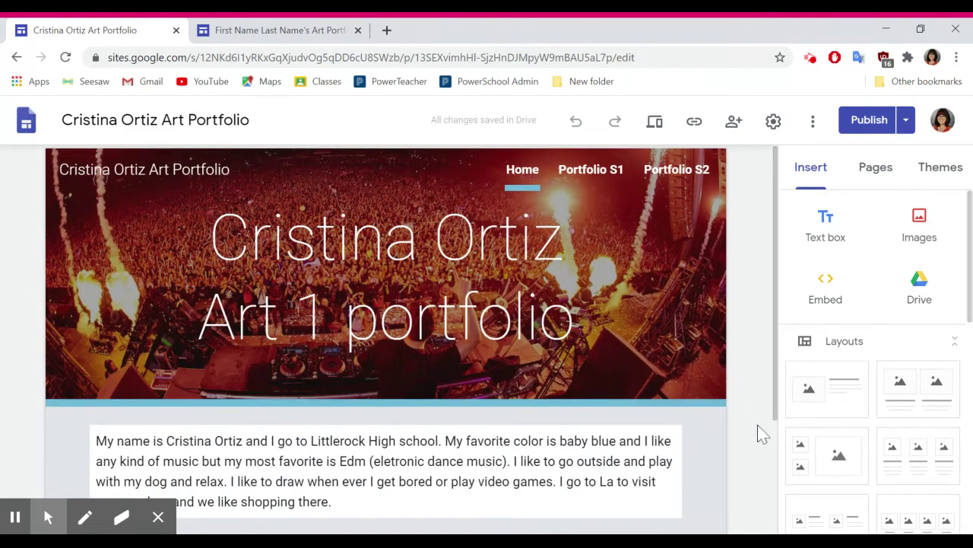
{"action": "scroll", "coordinate": [755, 434], "scroll_direction": "down", "scroll_amount": 1}
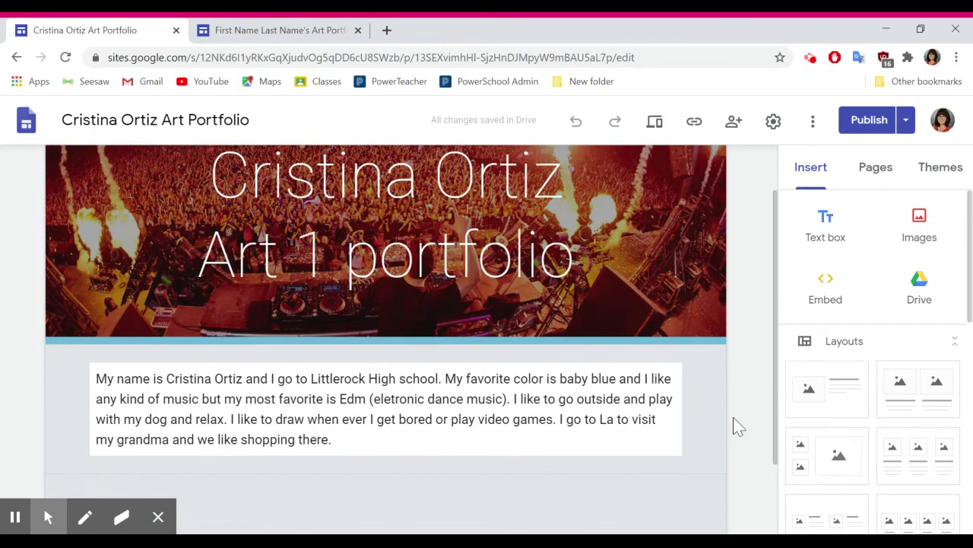
{"action": "scroll", "coordinate": [736, 426], "scroll_direction": "up", "scroll_amount": 1}
{"action": "left_click", "coordinate": [604, 174]}
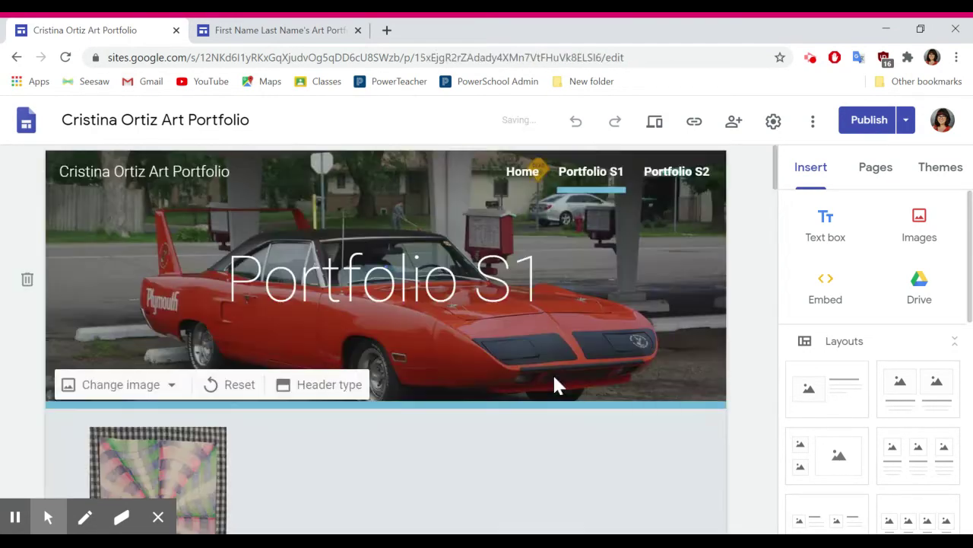
{"action": "scroll", "coordinate": [554, 384], "scroll_direction": "down", "scroll_amount": 2}
{"action": "scroll", "coordinate": [555, 384], "scroll_direction": "down", "scroll_amount": 2}
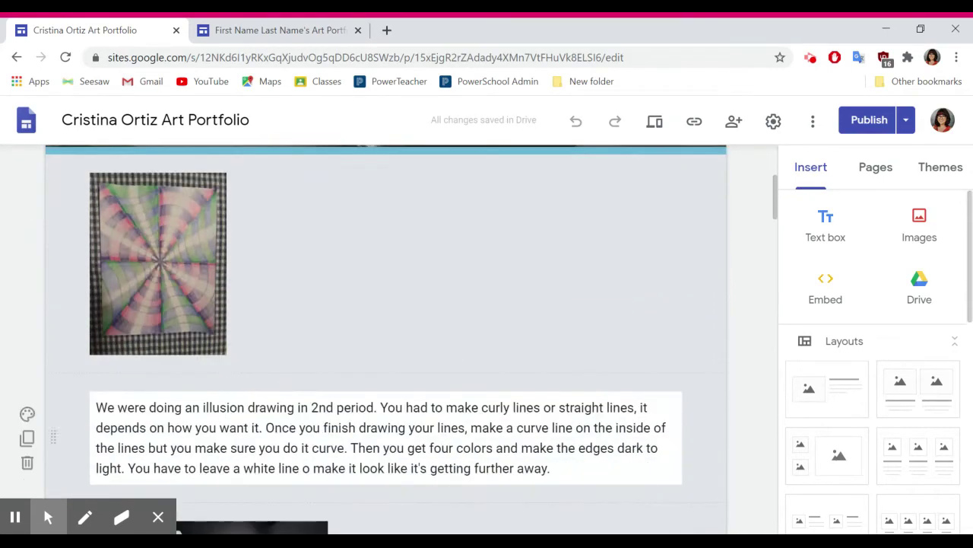
{"action": "scroll", "coordinate": [448, 308], "scroll_direction": "down", "scroll_amount": 2}
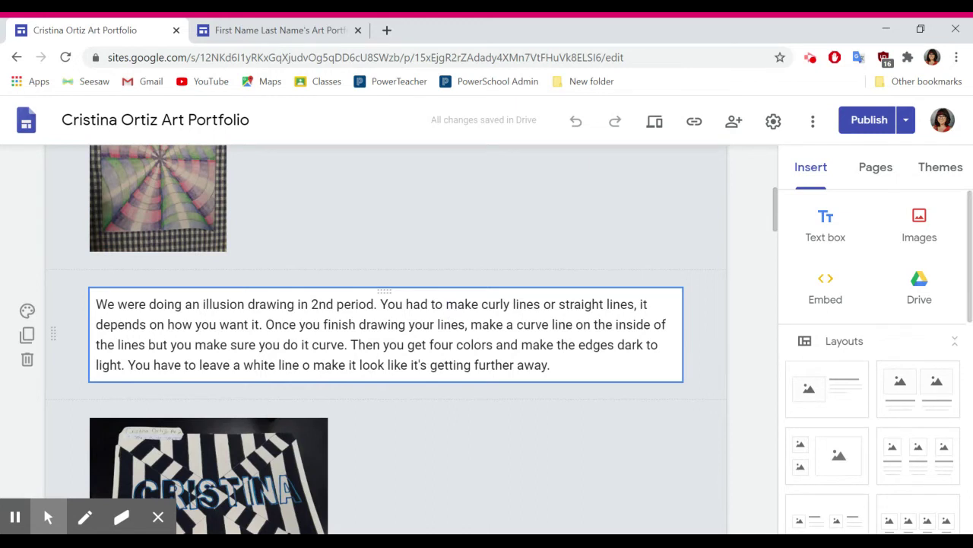
{"action": "left_click", "coordinate": [551, 365]}
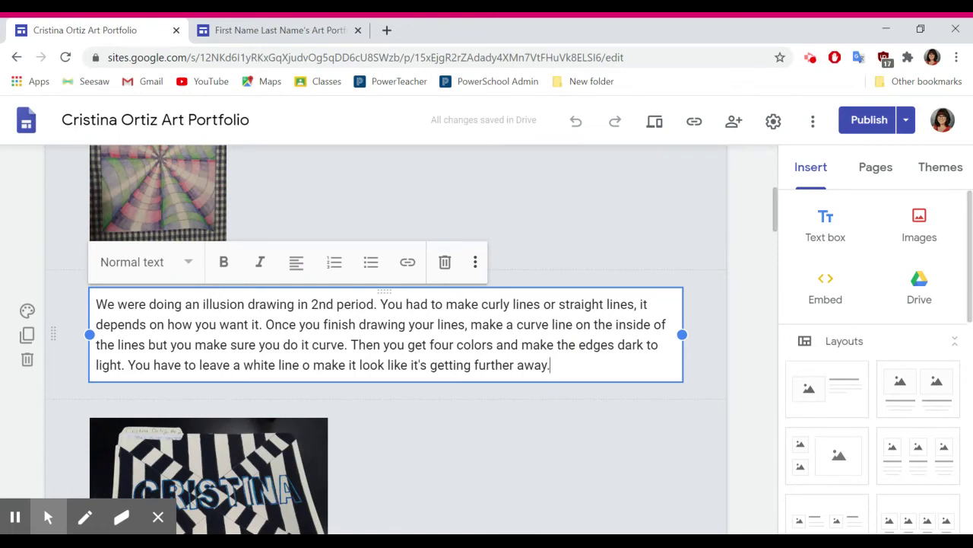
{"action": "scroll", "coordinate": [96, 167], "scroll_direction": "up", "scroll_amount": 1}
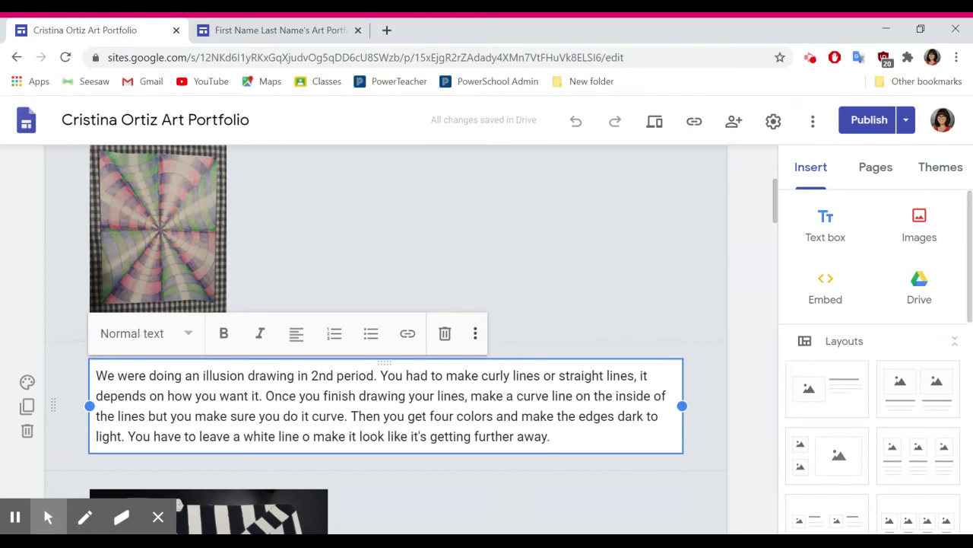
{"action": "scroll", "coordinate": [386, 339], "scroll_direction": "down", "scroll_amount": 5}
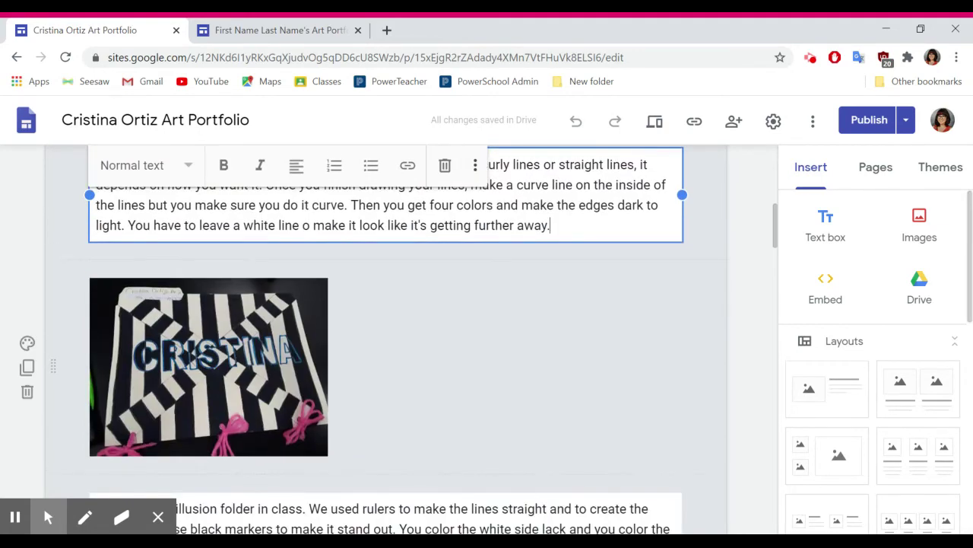
{"action": "scroll", "coordinate": [386, 340], "scroll_direction": "up", "scroll_amount": 4}
{"action": "scroll", "coordinate": [386, 339], "scroll_direction": "down", "scroll_amount": 4}
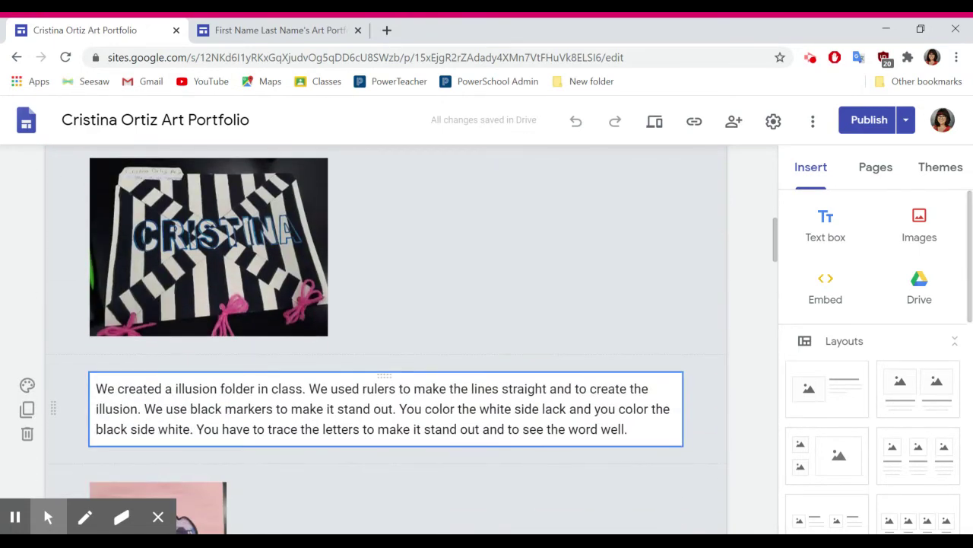
{"action": "left_click", "coordinate": [628, 429]}
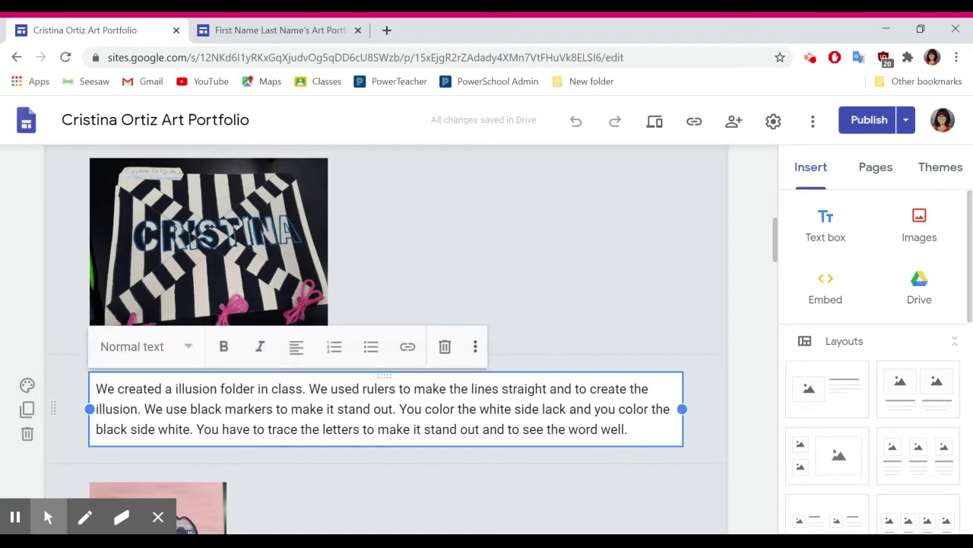
{"action": "left_click", "coordinate": [376, 389]}
{"action": "left_click", "coordinate": [215, 408]}
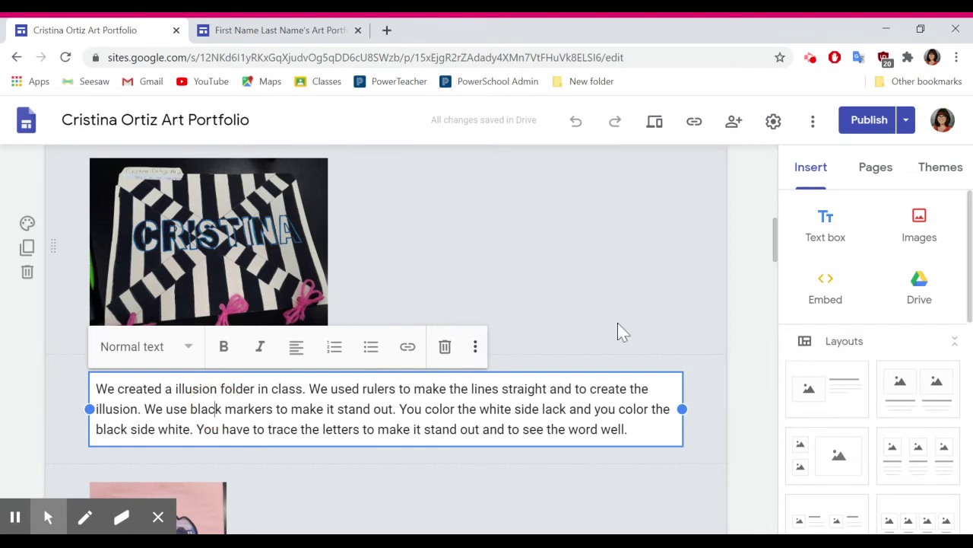
{"action": "scroll", "coordinate": [617, 333], "scroll_direction": "up", "scroll_amount": 2}
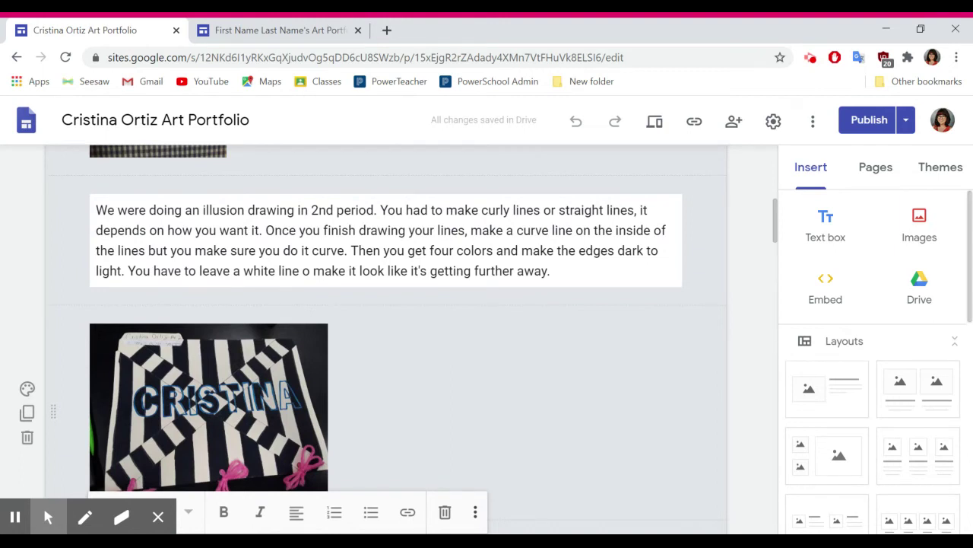
{"action": "scroll", "coordinate": [380, 342], "scroll_direction": "down", "scroll_amount": 2}
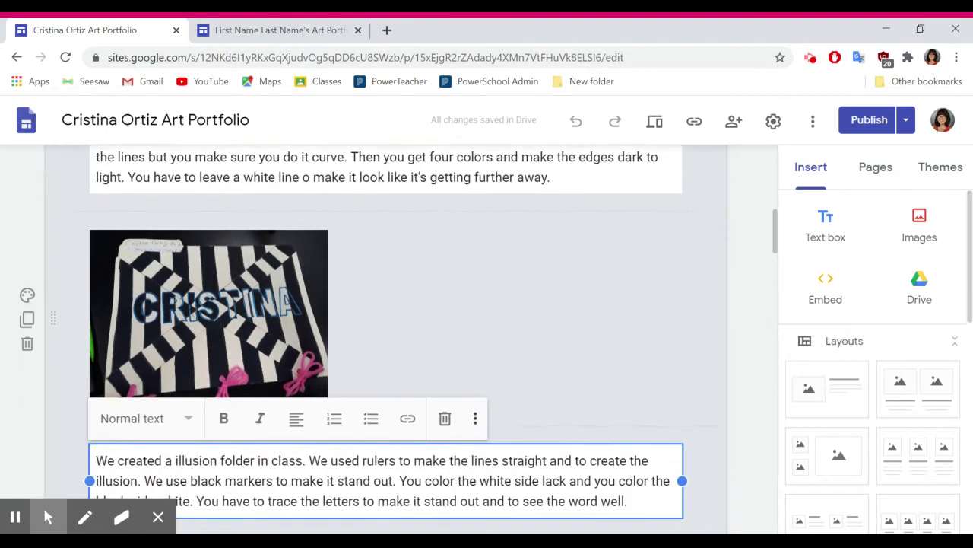
{"action": "scroll", "coordinate": [380, 342], "scroll_direction": "down", "scroll_amount": 1}
{"action": "scroll", "coordinate": [386, 342], "scroll_direction": "down", "scroll_amount": 5}
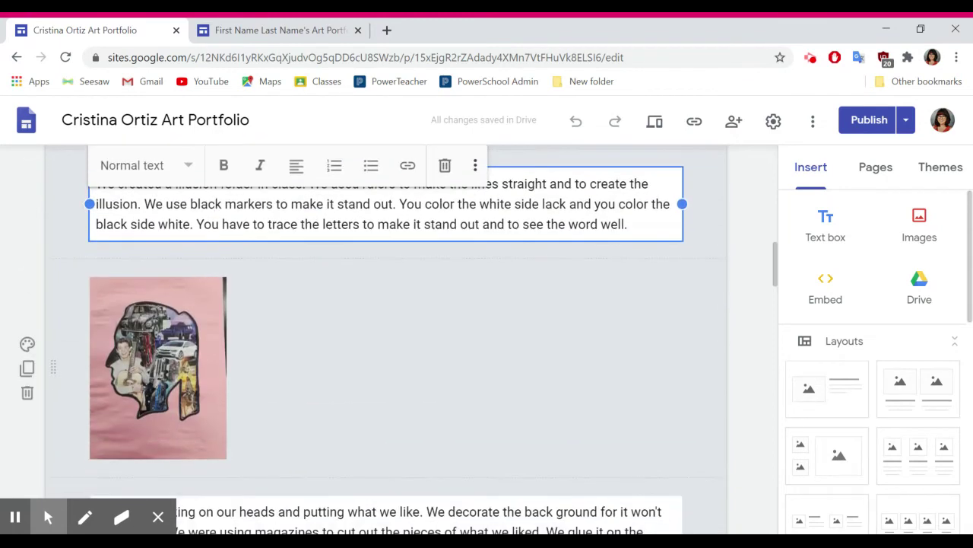
{"action": "scroll", "coordinate": [386, 342], "scroll_direction": "down", "scroll_amount": 5}
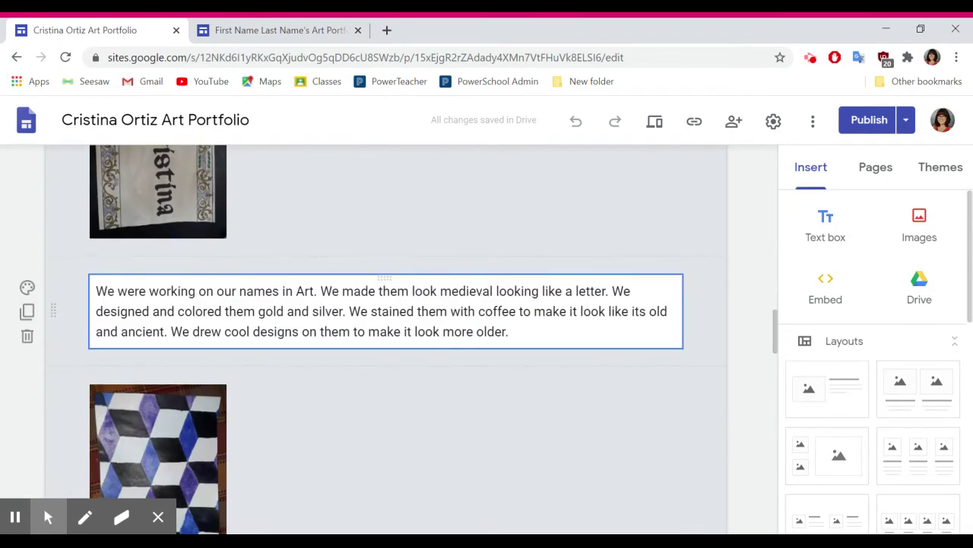
{"action": "left_click", "coordinate": [528, 337]}
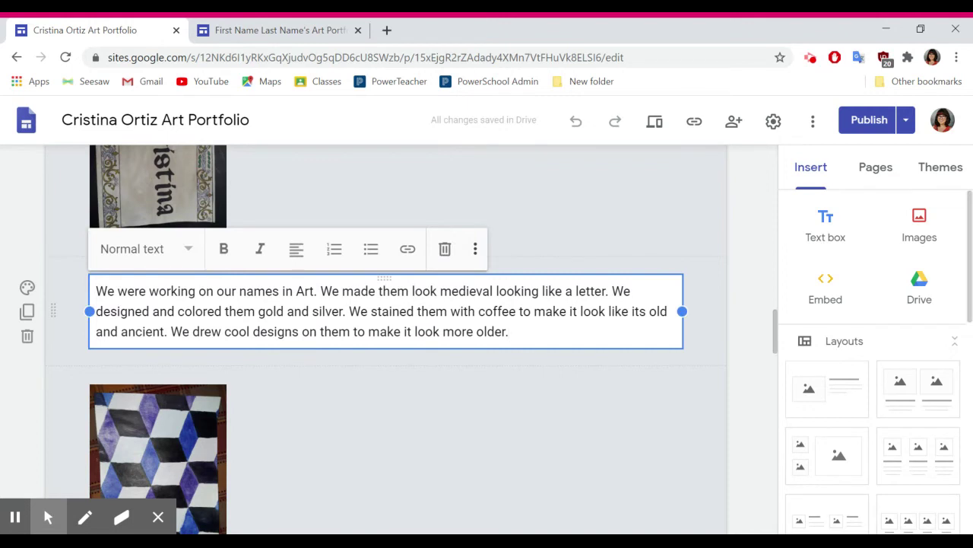
{"action": "scroll", "coordinate": [386, 342], "scroll_direction": "down", "scroll_amount": 5}
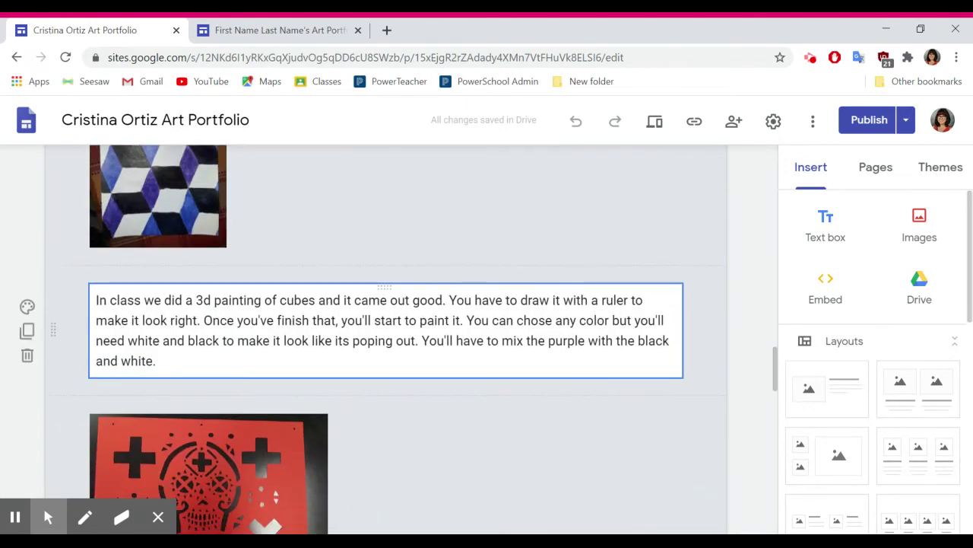
{"action": "left_click", "coordinate": [428, 355]}
{"action": "left_click", "coordinate": [429, 355]}
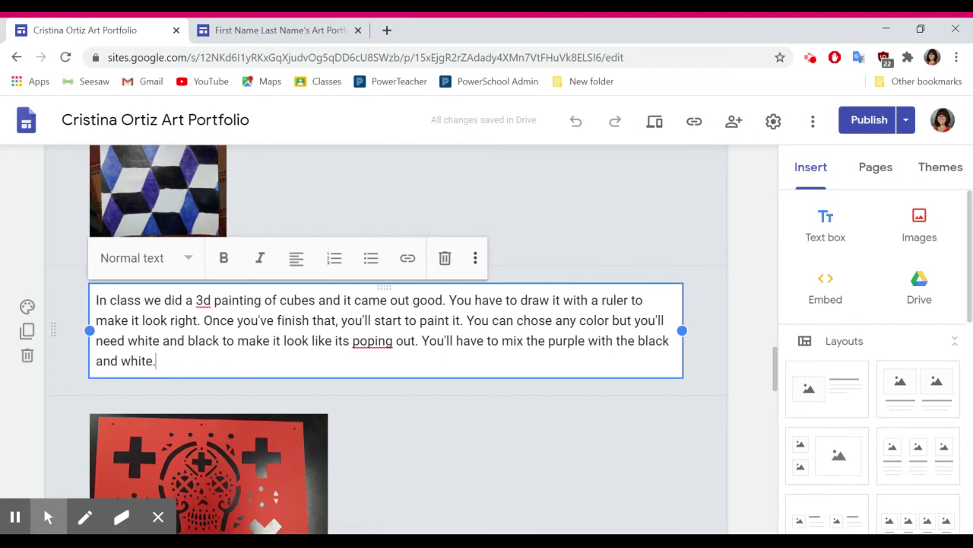
{"action": "scroll", "coordinate": [354, 340], "scroll_direction": "up", "scroll_amount": 1}
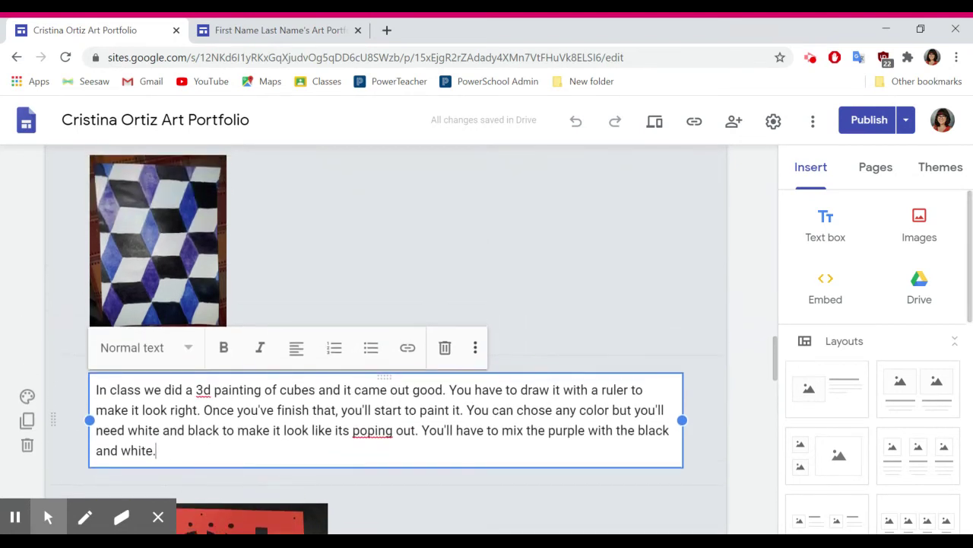
{"action": "scroll", "coordinate": [354, 339], "scroll_direction": "down", "scroll_amount": 1}
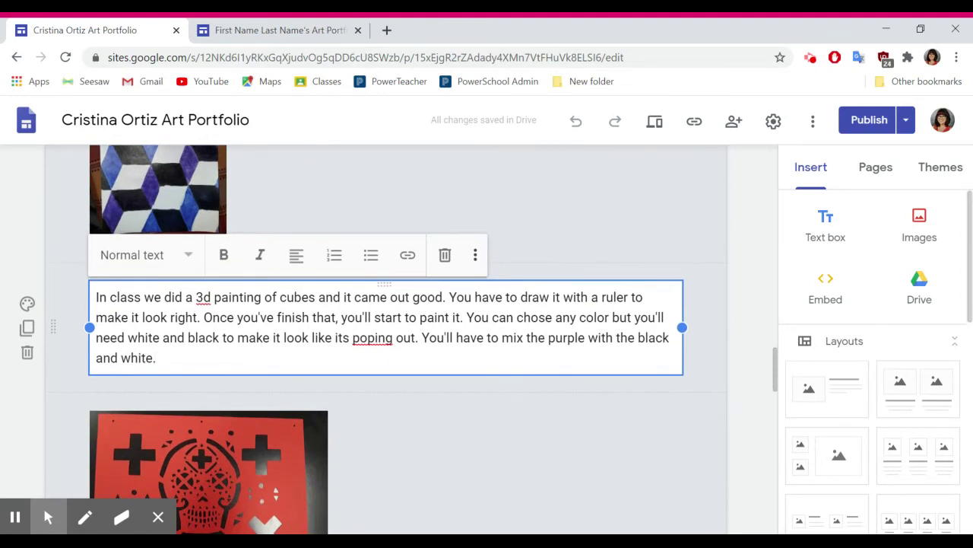
{"action": "scroll", "coordinate": [386, 338], "scroll_direction": "down", "scroll_amount": 4}
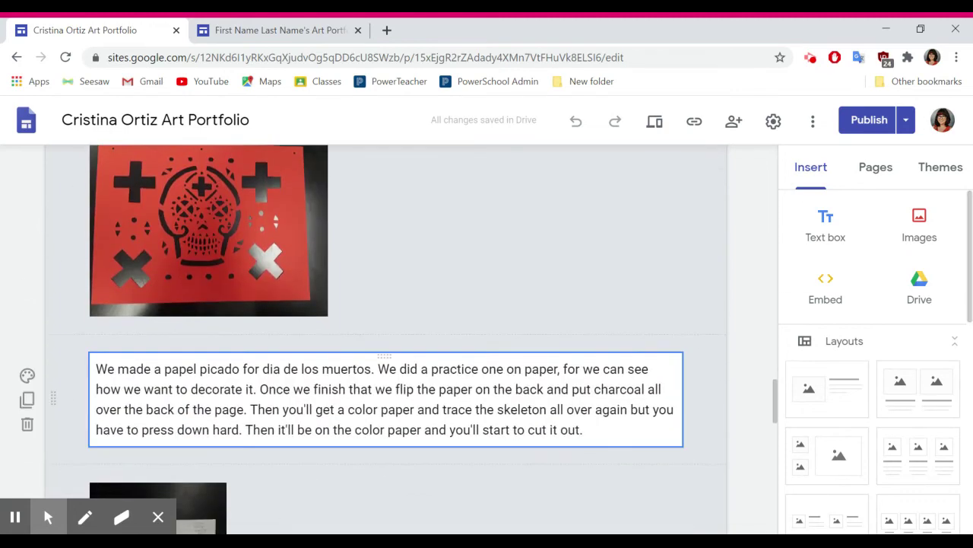
{"action": "scroll", "coordinate": [387, 339], "scroll_direction": "down", "scroll_amount": 5}
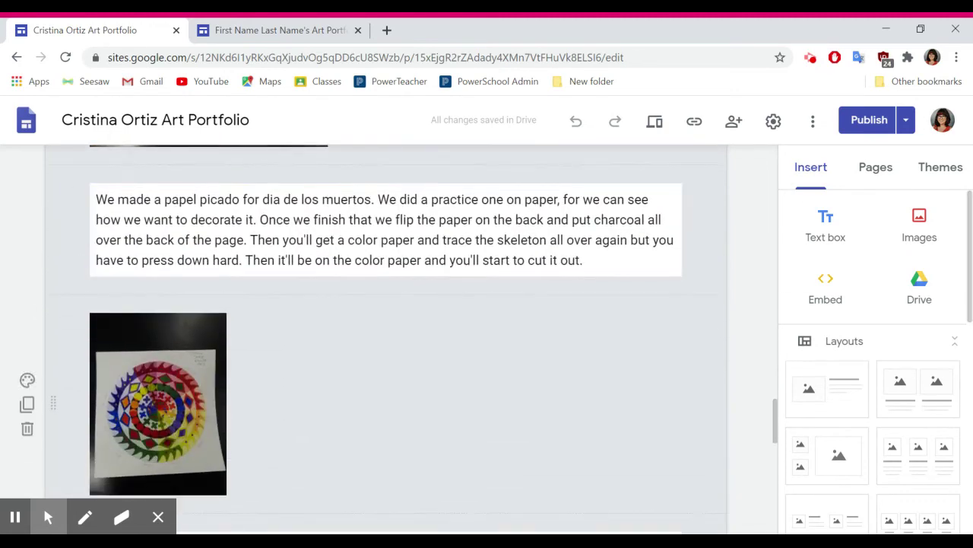
{"action": "scroll", "coordinate": [386, 338], "scroll_direction": "down", "scroll_amount": 6}
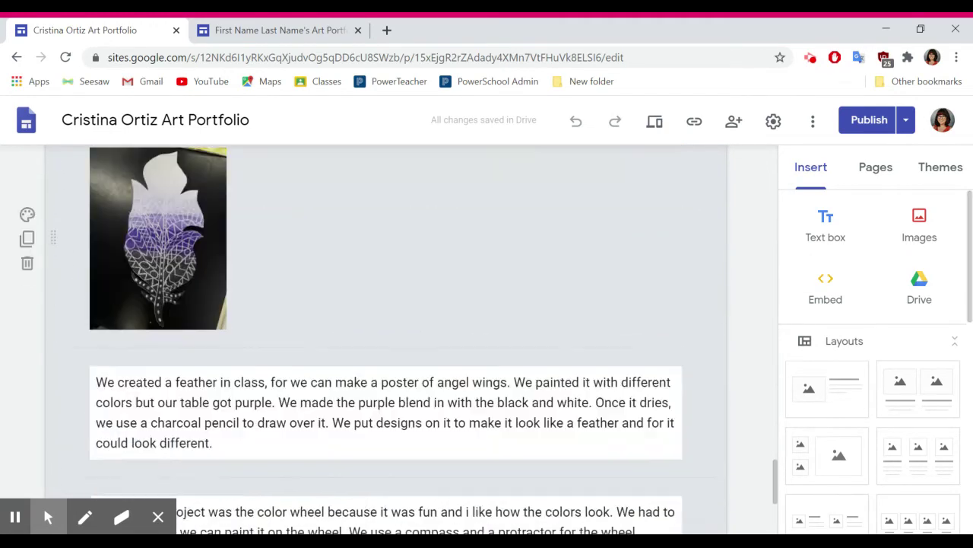
{"action": "scroll", "coordinate": [387, 339], "scroll_direction": "up", "scroll_amount": 2}
{"action": "scroll", "coordinate": [192, 267], "scroll_direction": "up", "scroll_amount": 4}
{"action": "left_click", "coordinate": [192, 268]}
{"action": "left_click", "coordinate": [387, 278]}
{"action": "scroll", "coordinate": [386, 278], "scroll_direction": "down", "scroll_amount": 2}
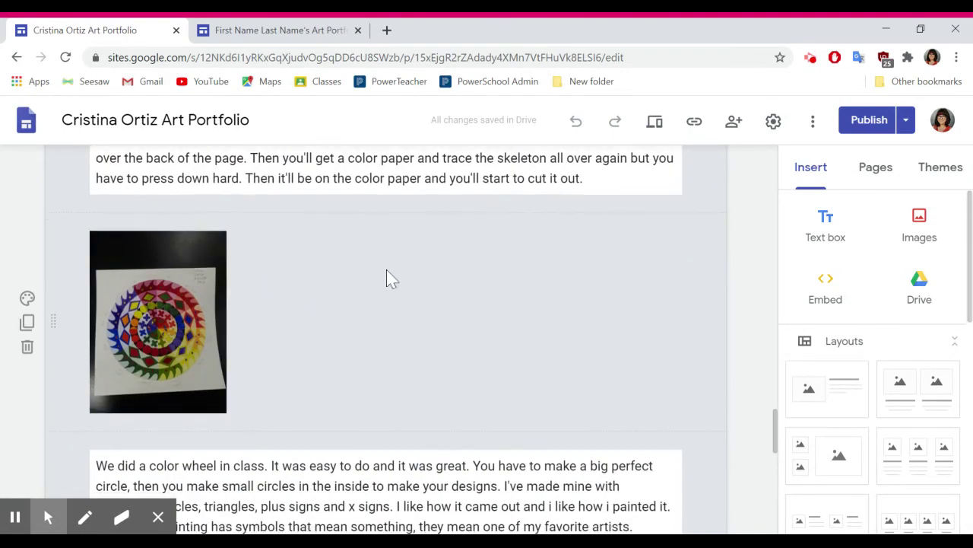
{"action": "scroll", "coordinate": [386, 278], "scroll_direction": "down", "scroll_amount": 2}
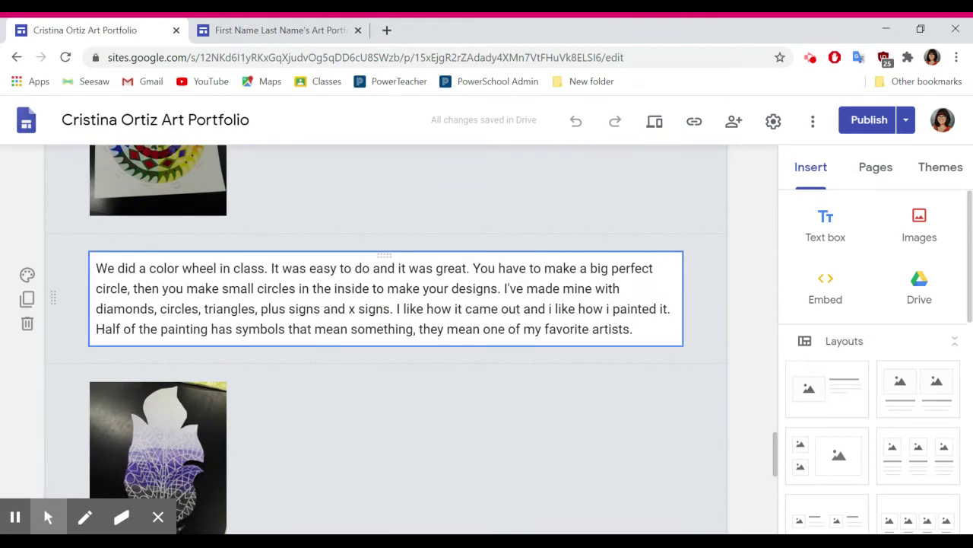
{"action": "scroll", "coordinate": [399, 340], "scroll_direction": "down", "scroll_amount": 2}
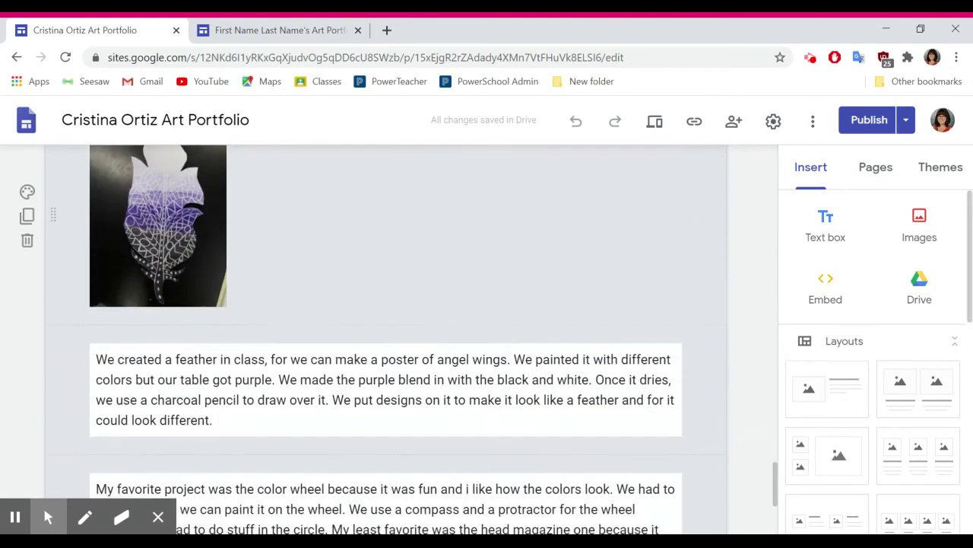
{"action": "scroll", "coordinate": [400, 340], "scroll_direction": "up", "scroll_amount": 8}
{"action": "scroll", "coordinate": [385, 339], "scroll_direction": "down", "scroll_amount": 5}
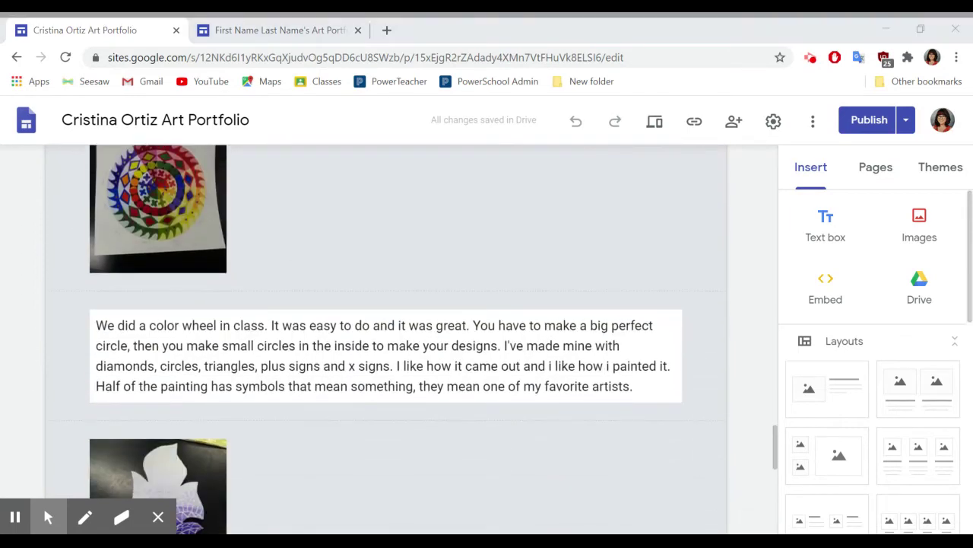
{"action": "scroll", "coordinate": [543, 271], "scroll_direction": "down", "scroll_amount": 6}
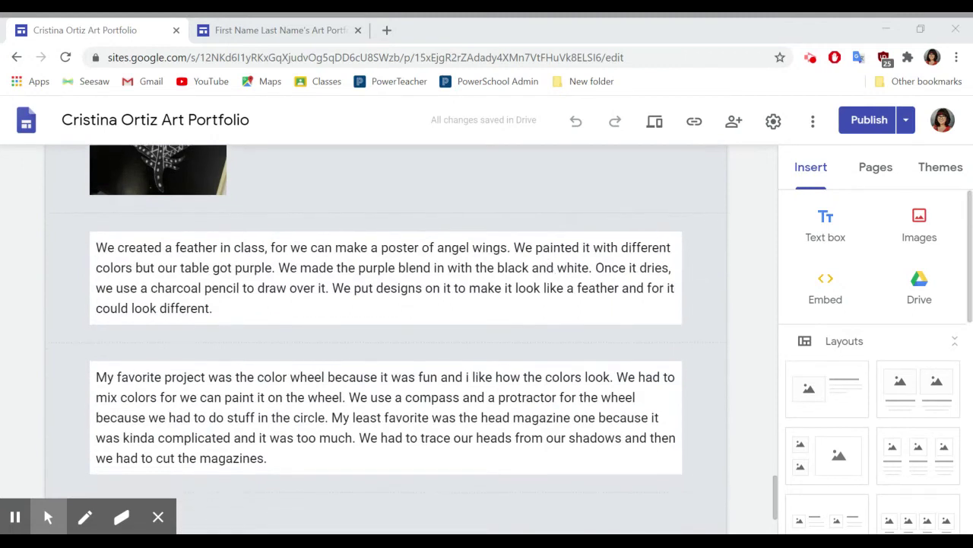
{"action": "scroll", "coordinate": [543, 274], "scroll_direction": "down", "scroll_amount": 2}
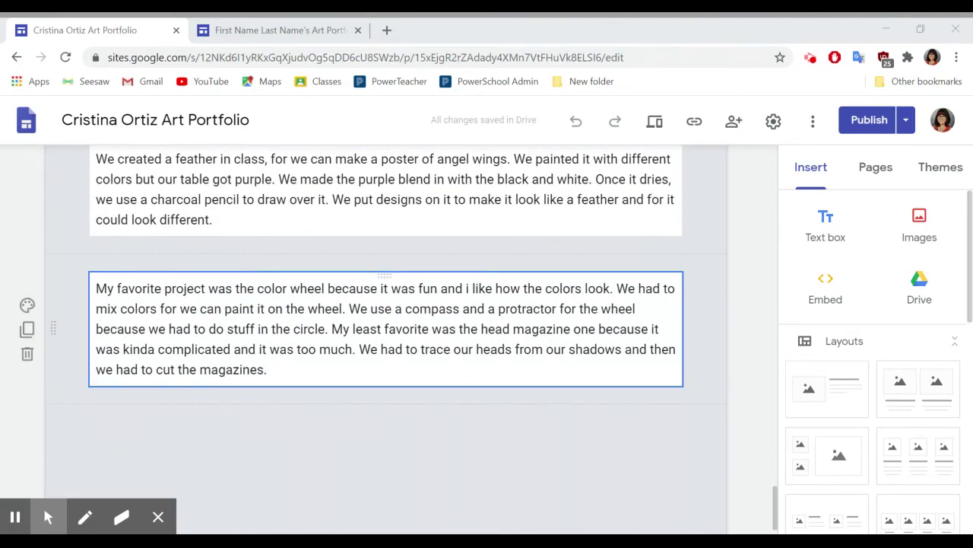
{"action": "left_click", "coordinate": [268, 369]}
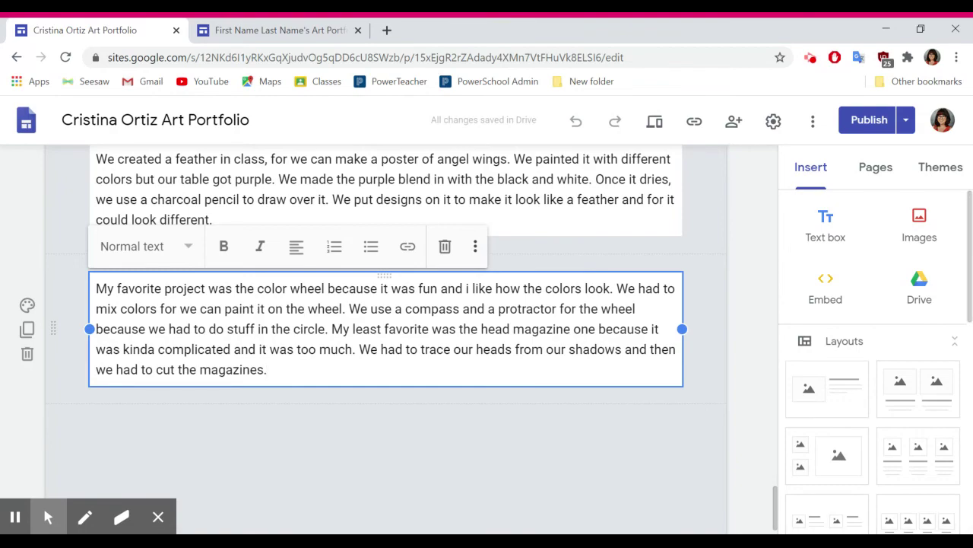
{"action": "scroll", "coordinate": [387, 340], "scroll_direction": "up", "scroll_amount": 20}
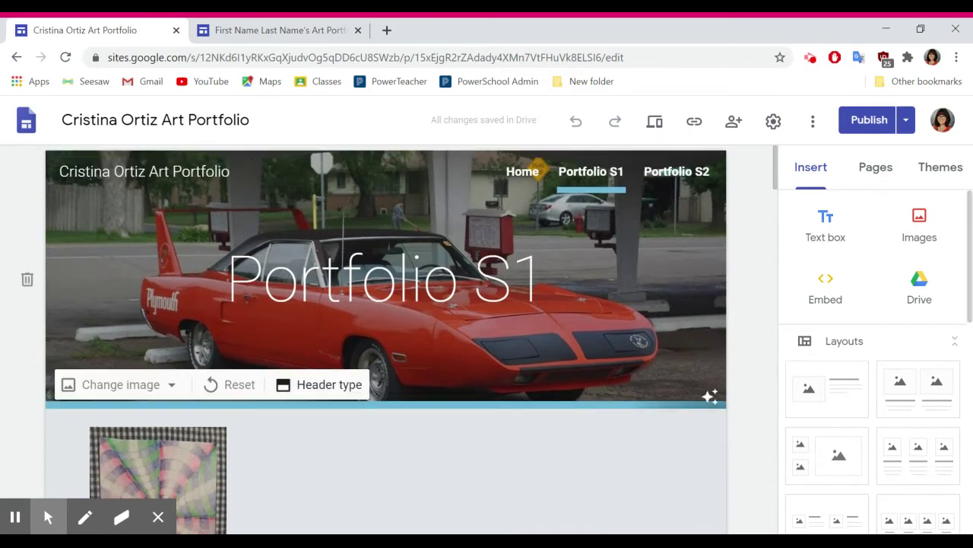
Step: Open the example's Portfolio S2 page and scroll through its projects and descriptions
{"action": "left_click", "coordinate": [698, 175]}
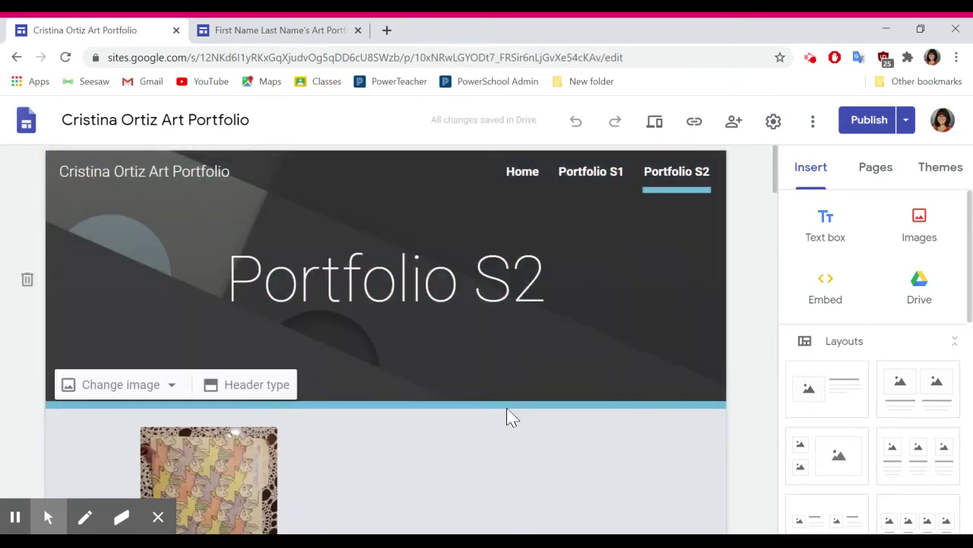
{"action": "scroll", "coordinate": [510, 417], "scroll_direction": "down", "scroll_amount": 12}
{"action": "scroll", "coordinate": [386, 339], "scroll_direction": "down", "scroll_amount": 7}
{"action": "scroll", "coordinate": [385, 339], "scroll_direction": "up", "scroll_amount": 8}
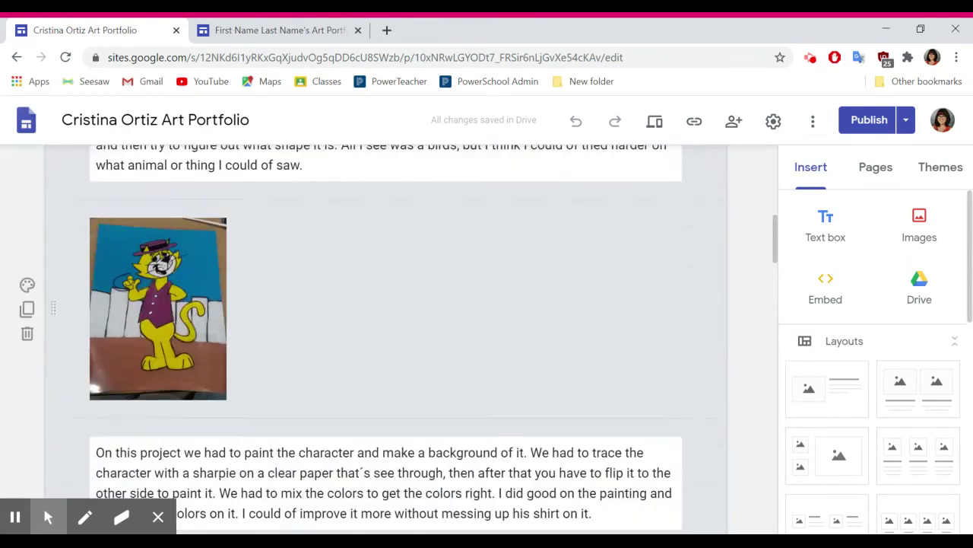
{"action": "scroll", "coordinate": [322, 304], "scroll_direction": "up", "scroll_amount": 3}
{"action": "scroll", "coordinate": [247, 267], "scroll_direction": "down", "scroll_amount": 1}
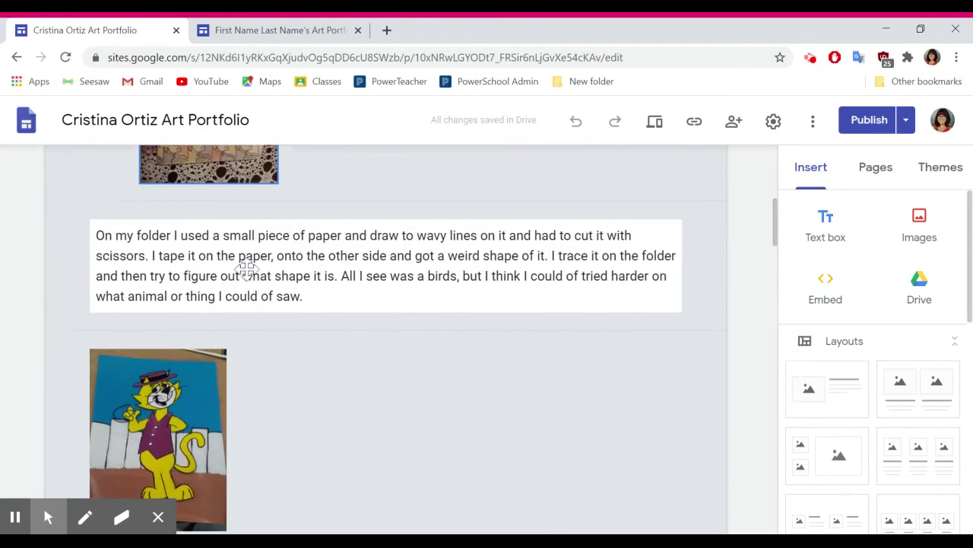
{"action": "scroll", "coordinate": [391, 347], "scroll_direction": "down", "scroll_amount": 9}
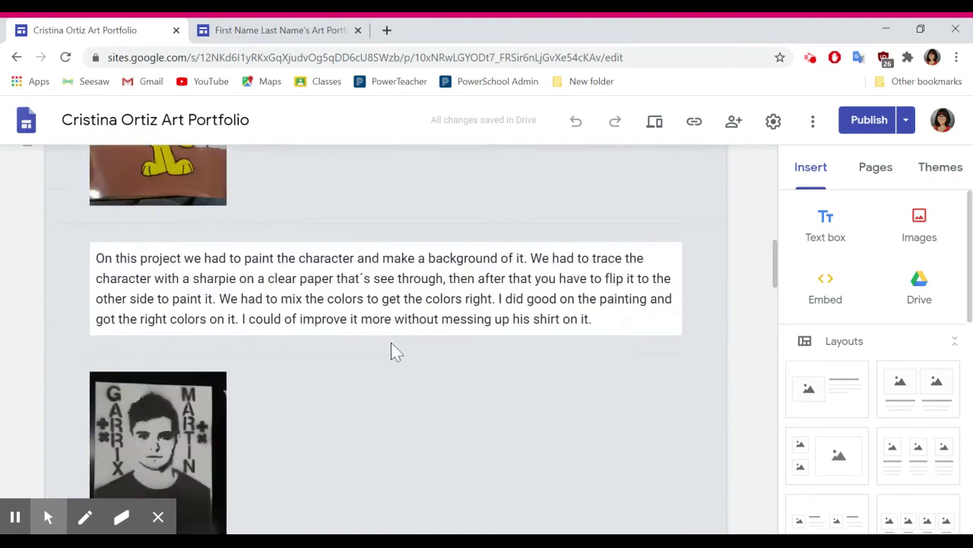
{"action": "scroll", "coordinate": [390, 352], "scroll_direction": "down", "scroll_amount": 12}
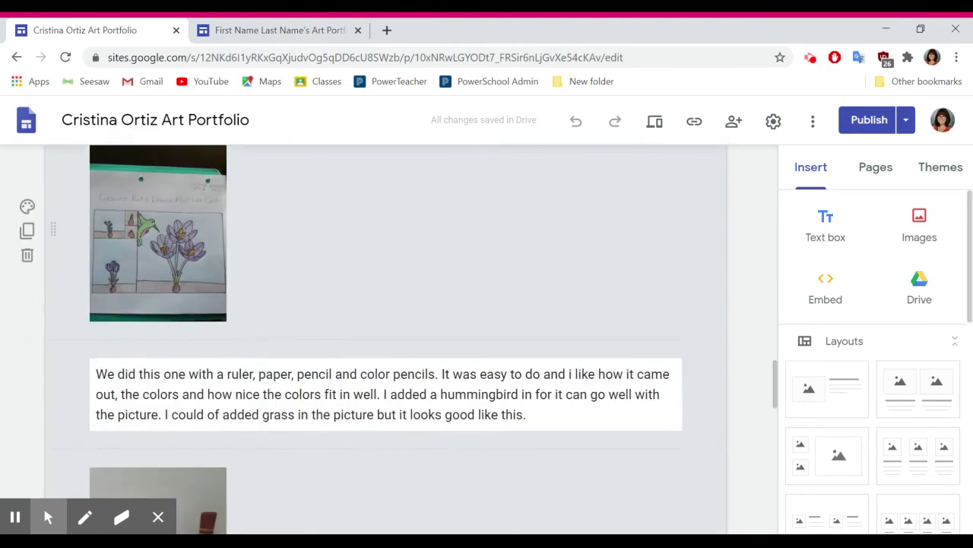
{"action": "scroll", "coordinate": [386, 339], "scroll_direction": "down", "scroll_amount": 7}
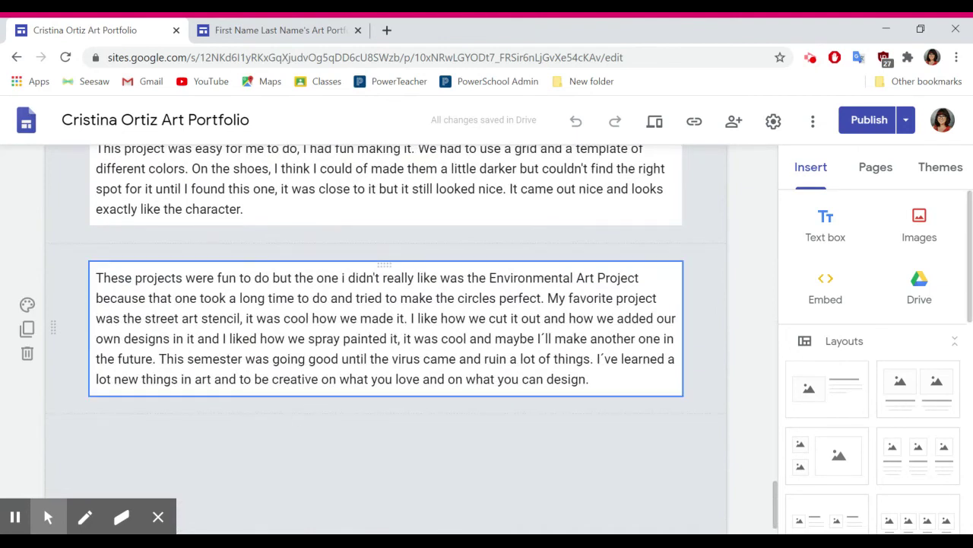
{"action": "scroll", "coordinate": [397, 402], "scroll_direction": "down", "scroll_amount": 1}
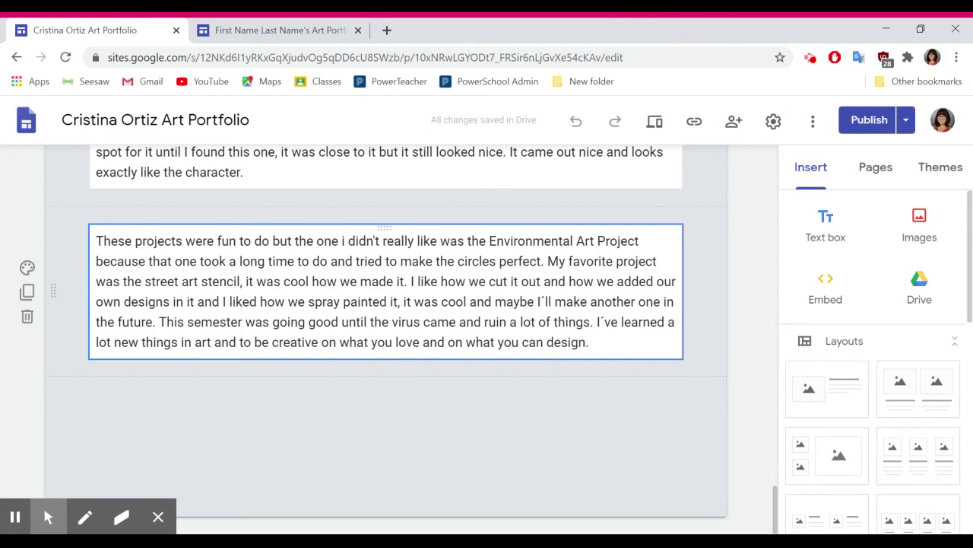
{"action": "scroll", "coordinate": [386, 339], "scroll_direction": "up", "scroll_amount": 15}
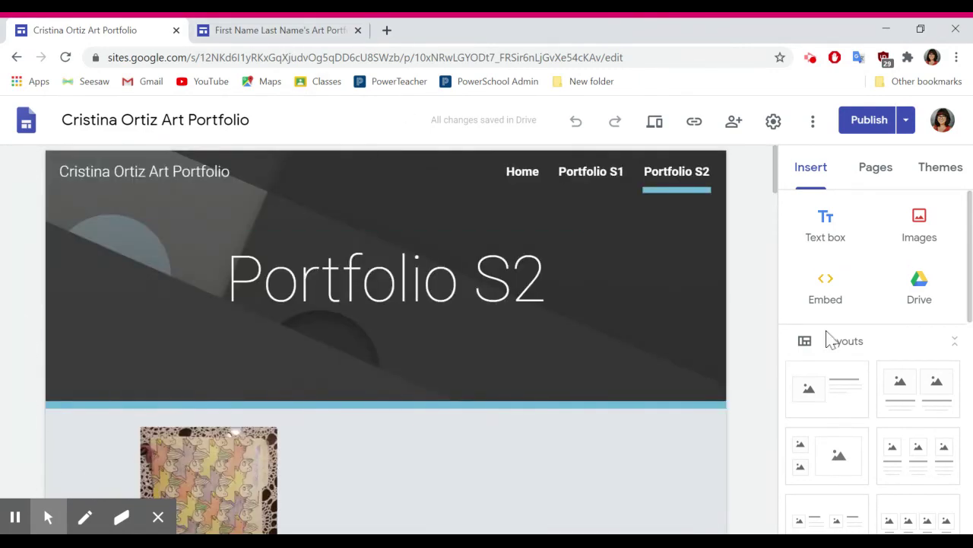
Step: Return to the Art Portfolio site and view its Home and Semester 1 pages
{"action": "left_click", "coordinate": [300, 33]}
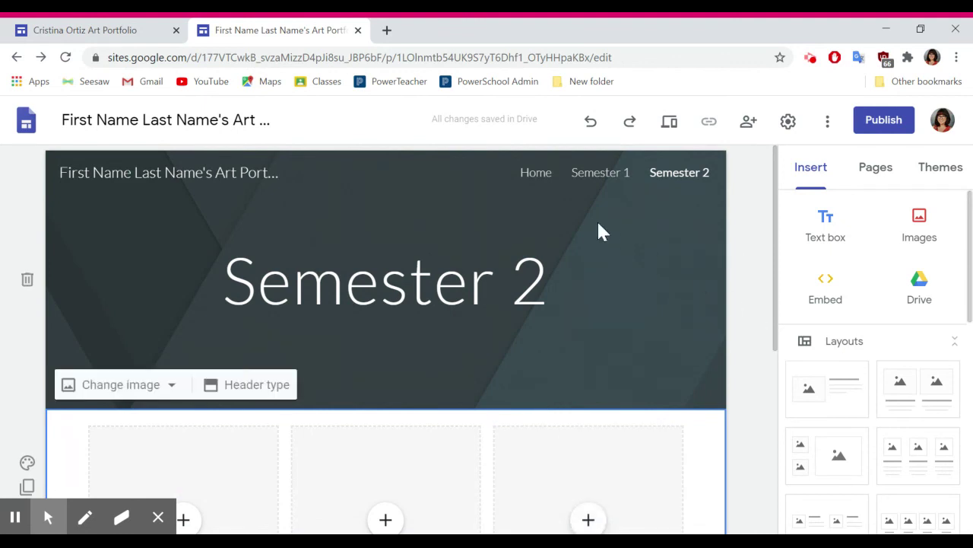
{"action": "left_click", "coordinate": [537, 176]}
{"action": "scroll", "coordinate": [467, 410], "scroll_direction": "down", "scroll_amount": 1}
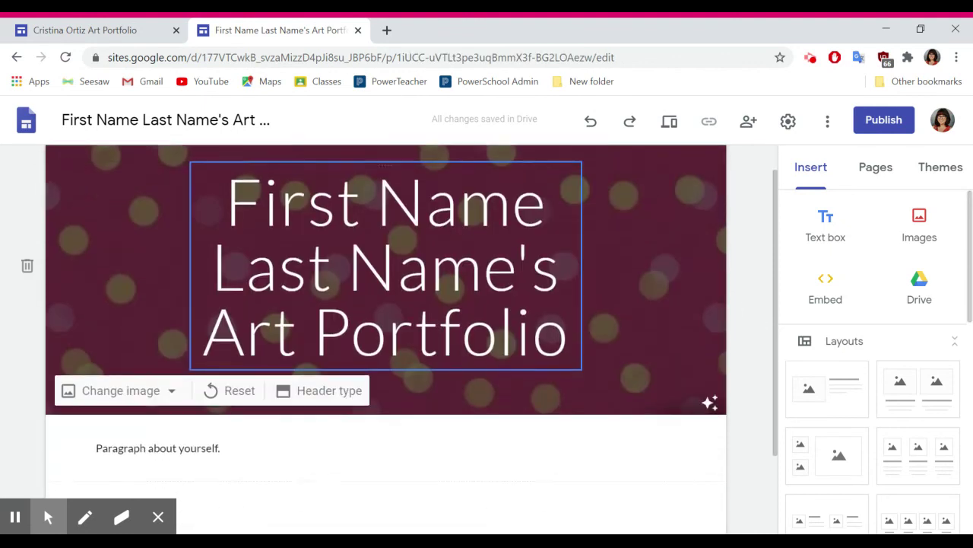
{"action": "scroll", "coordinate": [467, 411], "scroll_direction": "up", "scroll_amount": 1}
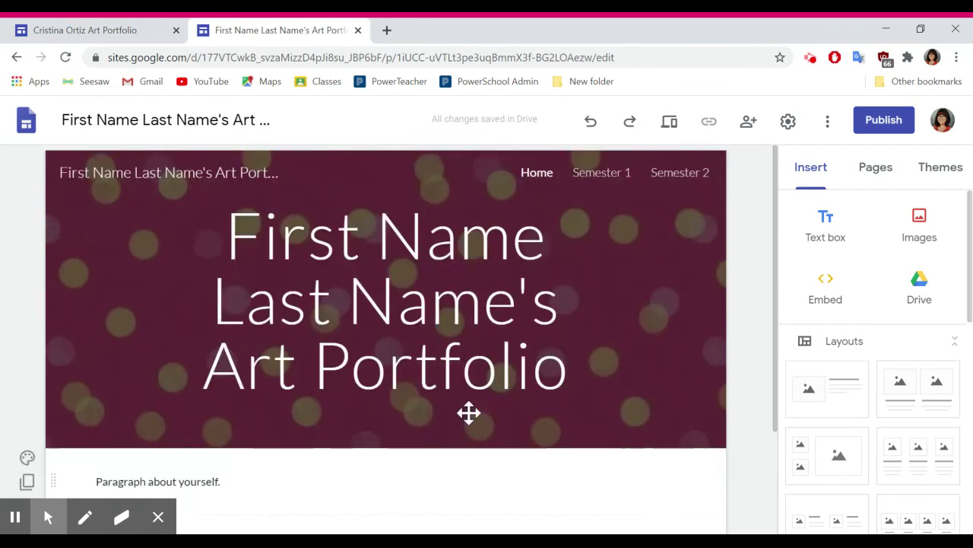
{"action": "left_click", "coordinate": [592, 176]}
{"action": "scroll", "coordinate": [498, 373], "scroll_direction": "down", "scroll_amount": 1}
{"action": "scroll", "coordinate": [499, 373], "scroll_direction": "up", "scroll_amount": 1}
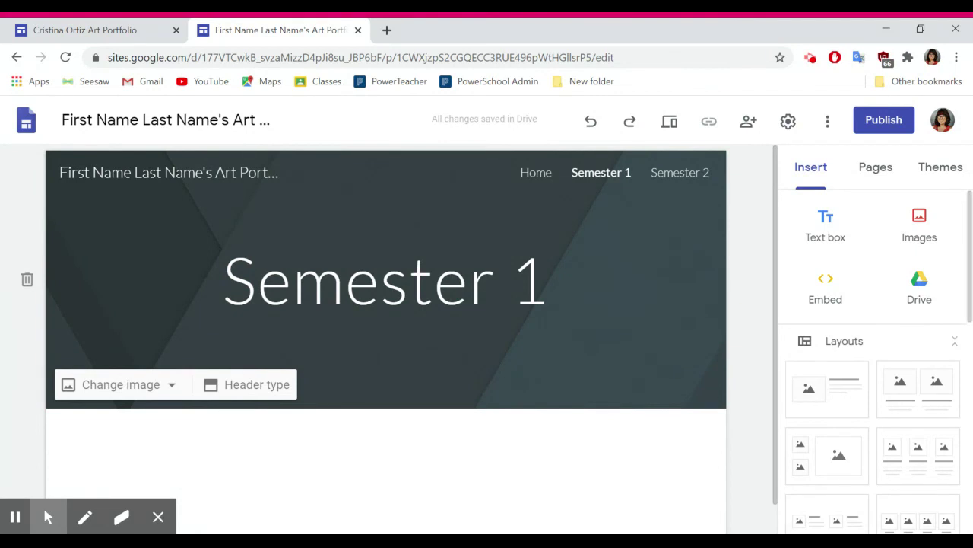
Step: Open Semester 2 and check the third column's insert options without adding anything
{"action": "left_click", "coordinate": [667, 177]}
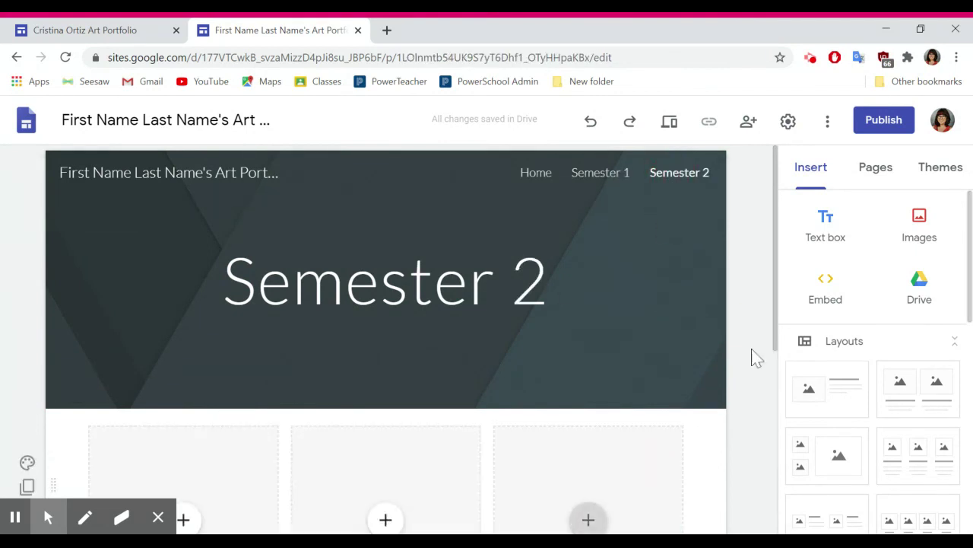
{"action": "scroll", "coordinate": [766, 338], "scroll_direction": "down", "scroll_amount": 3}
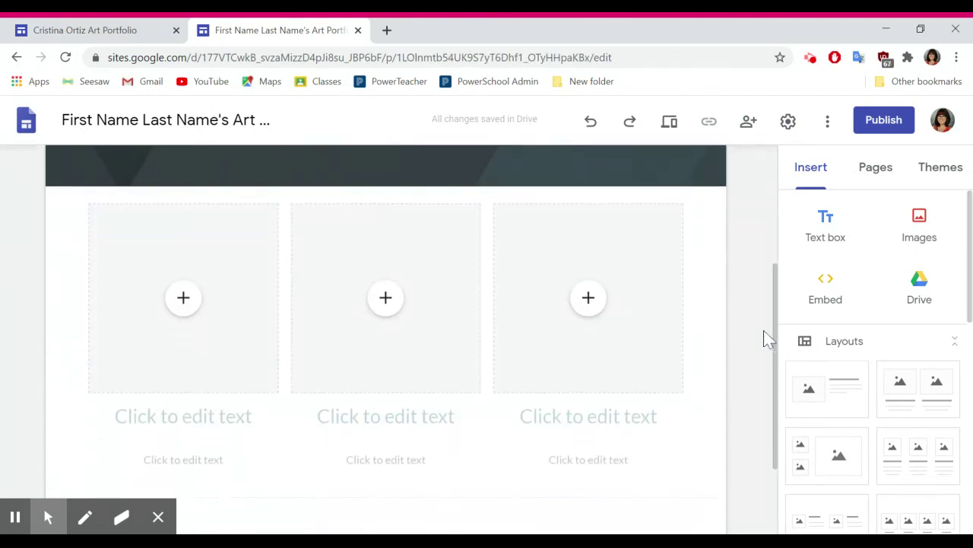
{"action": "scroll", "coordinate": [766, 338], "scroll_direction": "down", "scroll_amount": 1}
{"action": "scroll", "coordinate": [767, 339], "scroll_direction": "up", "scroll_amount": 3}
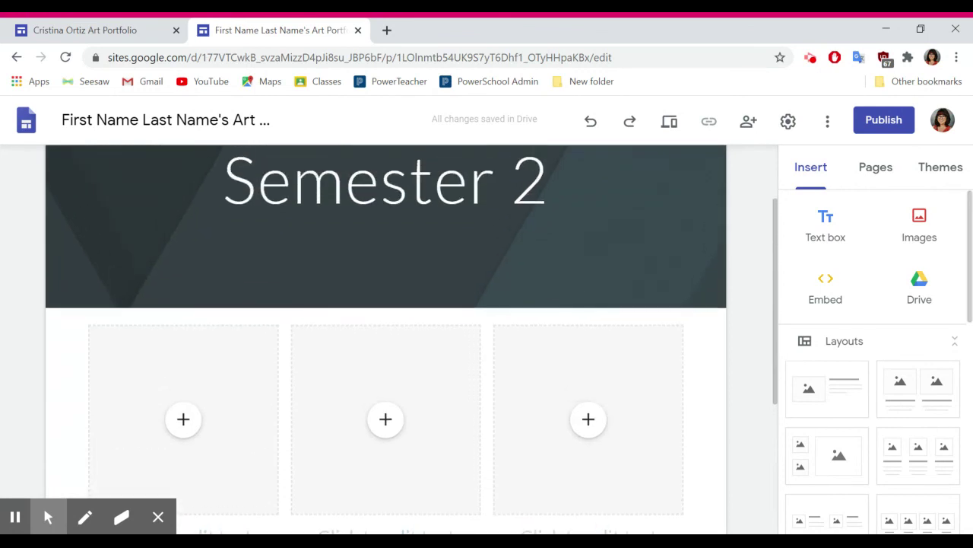
{"action": "scroll", "coordinate": [387, 339], "scroll_direction": "down", "scroll_amount": 2}
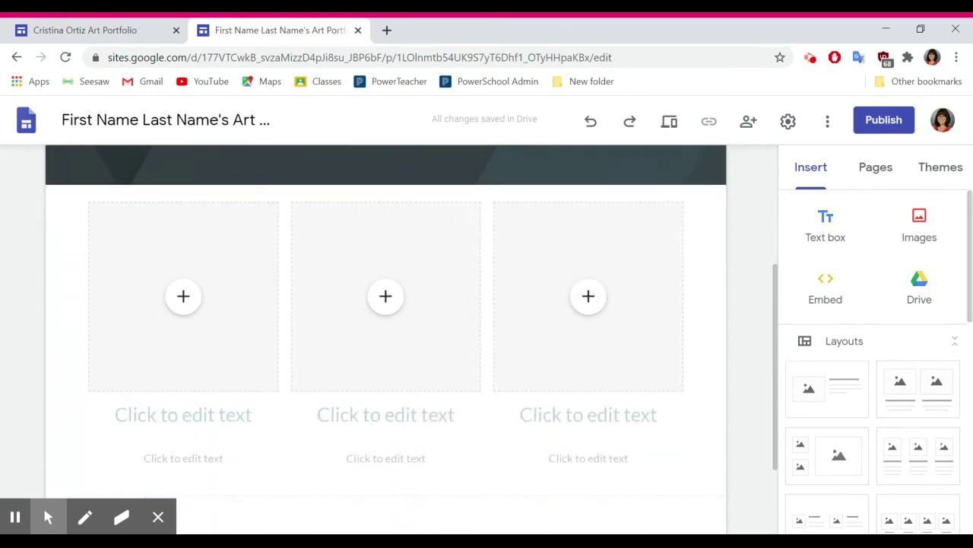
{"action": "left_click", "coordinate": [605, 307]}
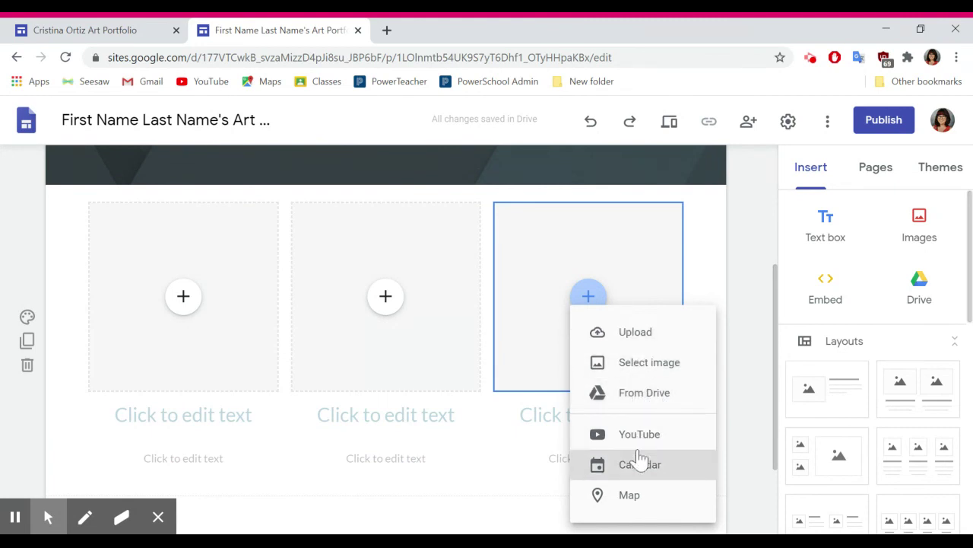
{"action": "left_click", "coordinate": [730, 260]}
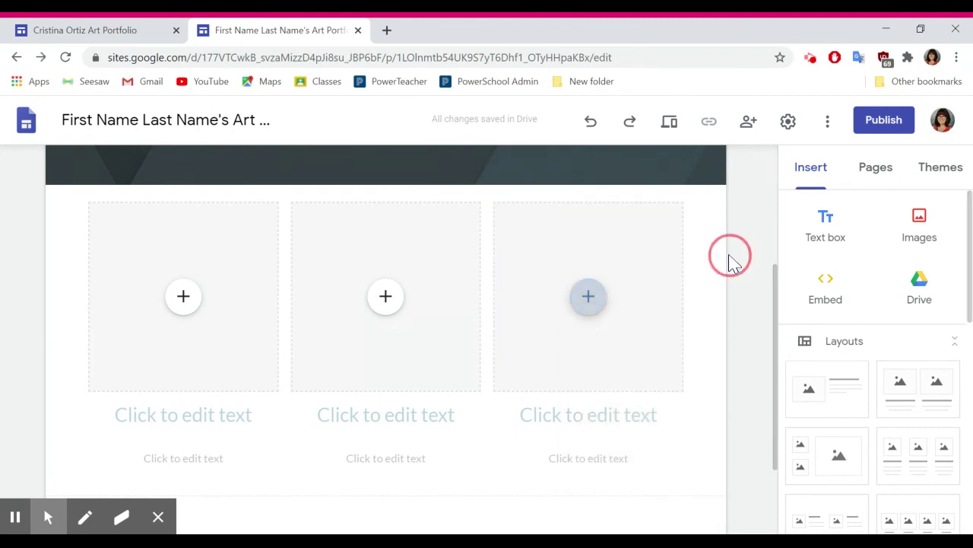
{"action": "scroll", "coordinate": [731, 263], "scroll_direction": "up", "scroll_amount": 3}
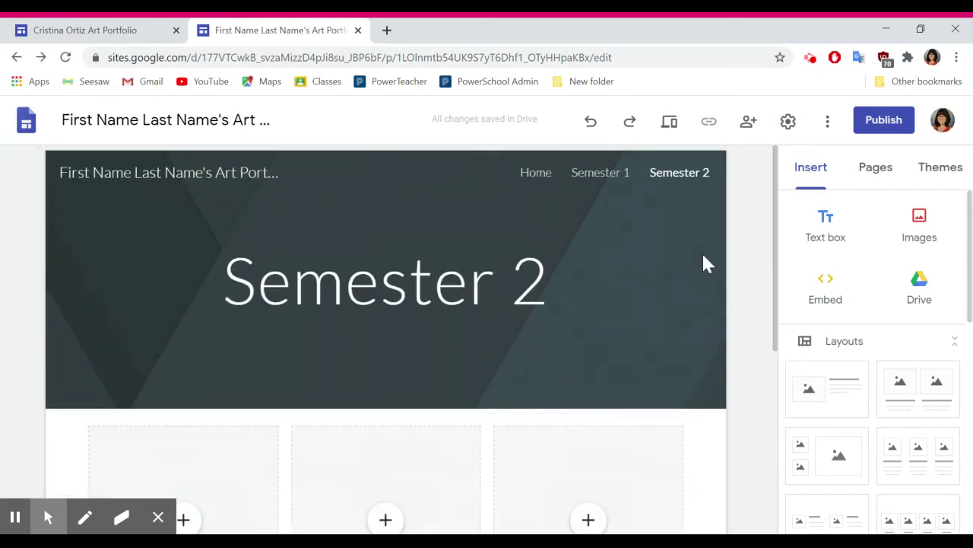